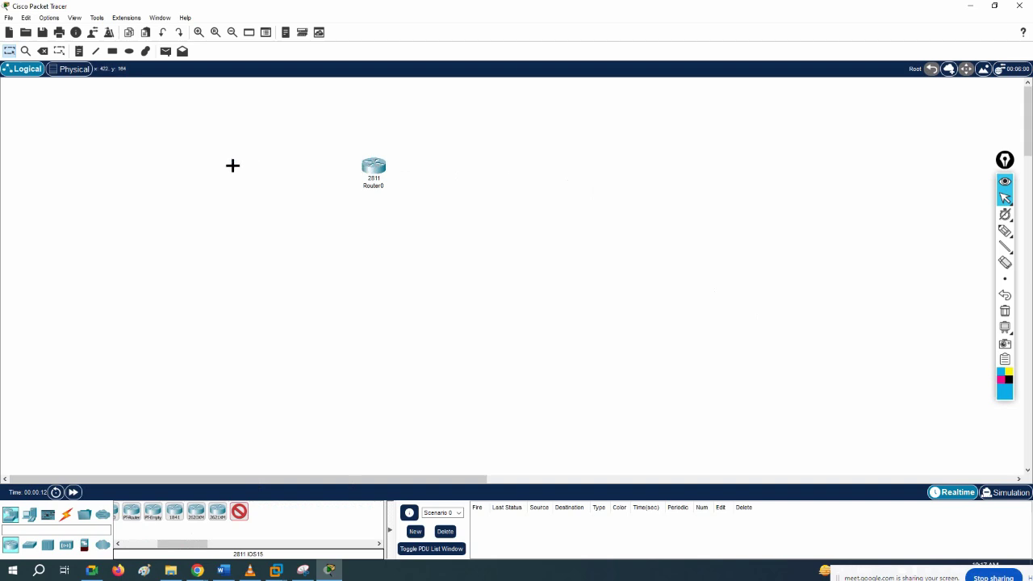
Step: Place a second 2811 router to the left of the first and a 2960 switch between the two routers
click(171, 164)
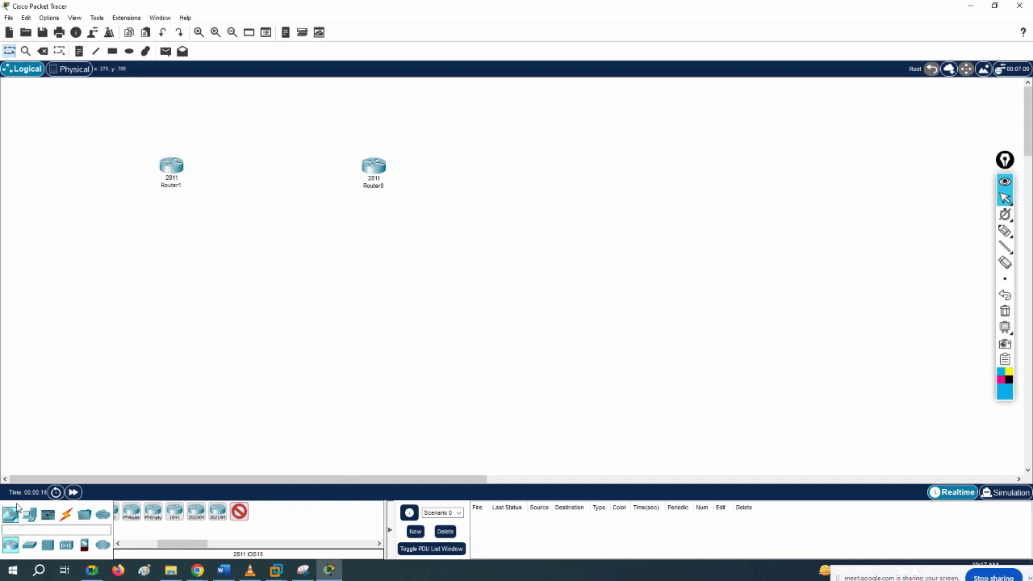
click(29, 545)
click(124, 512)
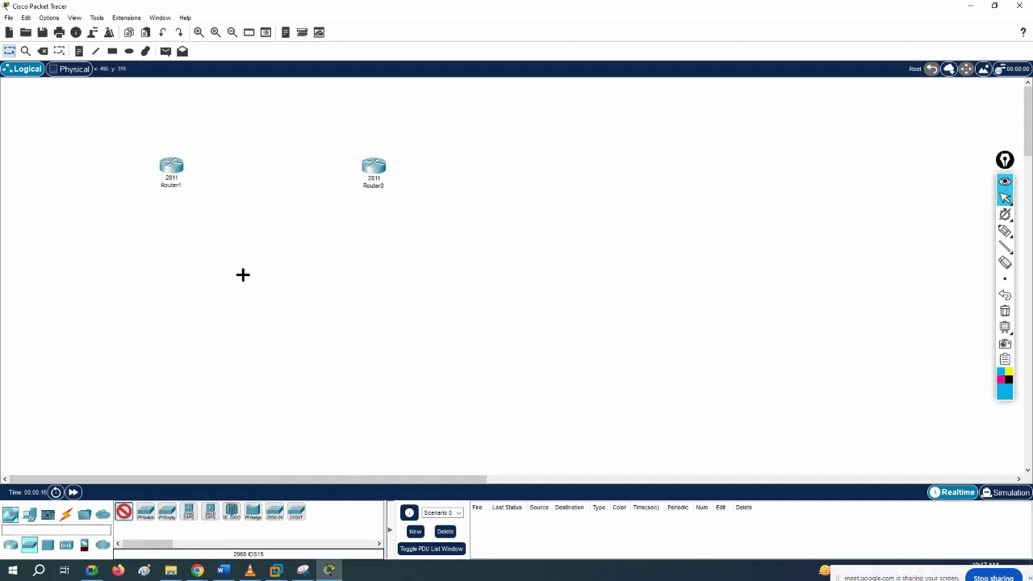
click(279, 166)
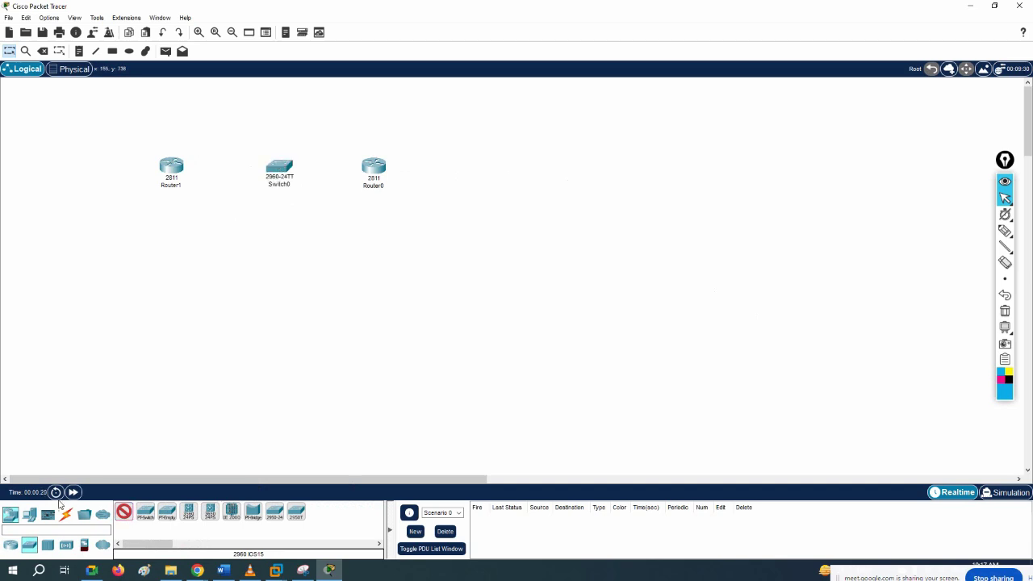
Step: Connect the switch to both routers using automatically chosen connection types
click(66, 514)
click(123, 513)
click(284, 169)
click(371, 168)
click(277, 169)
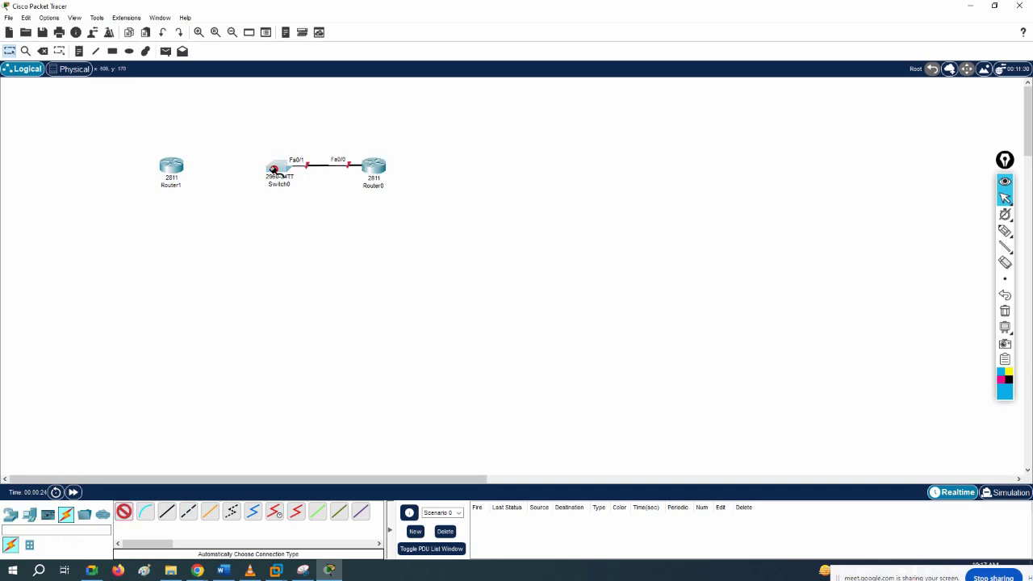
click(184, 167)
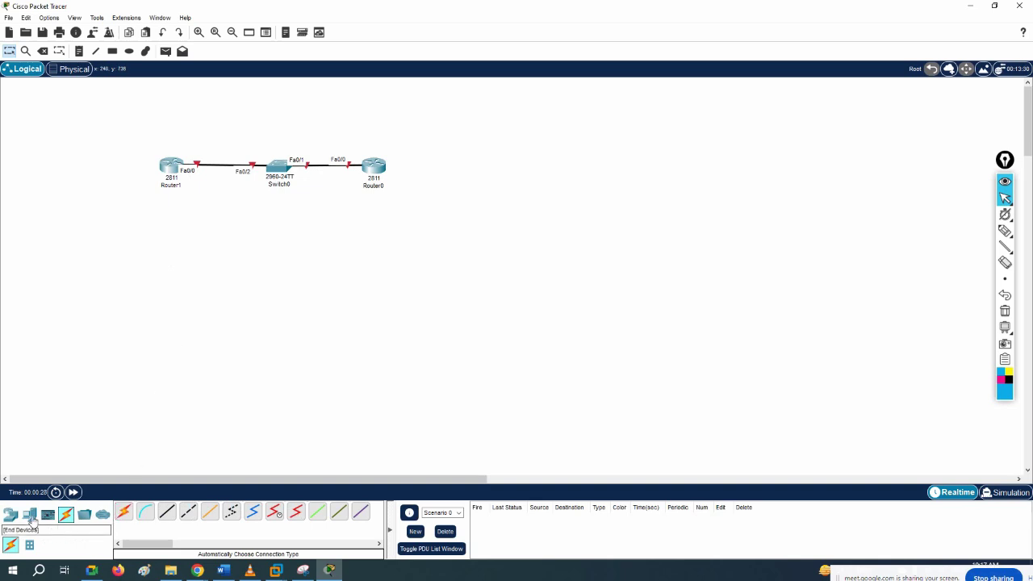
Step: Place a second 2960 switch to the left of Router1
click(28, 514)
click(10, 514)
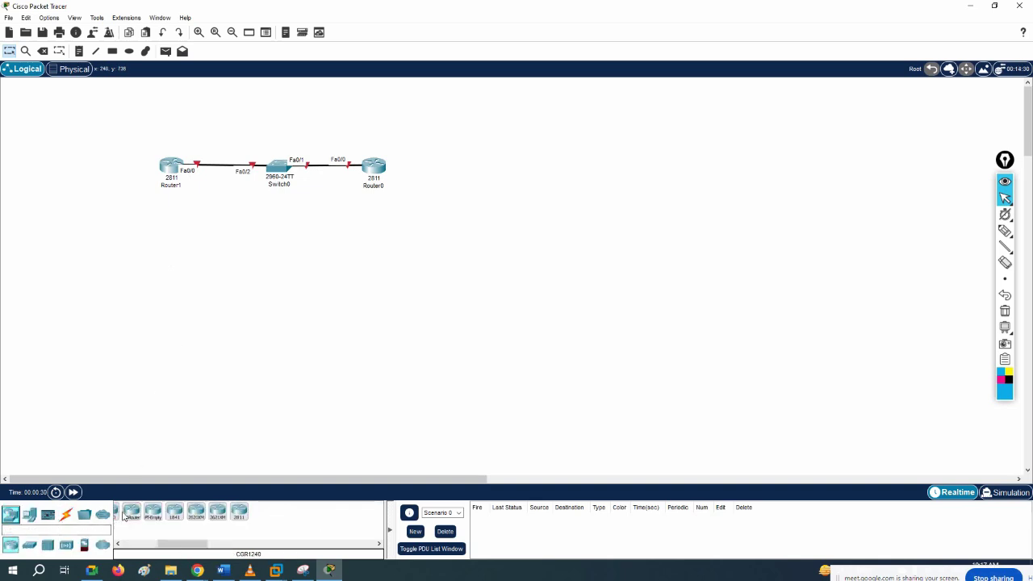
click(29, 545)
click(123, 511)
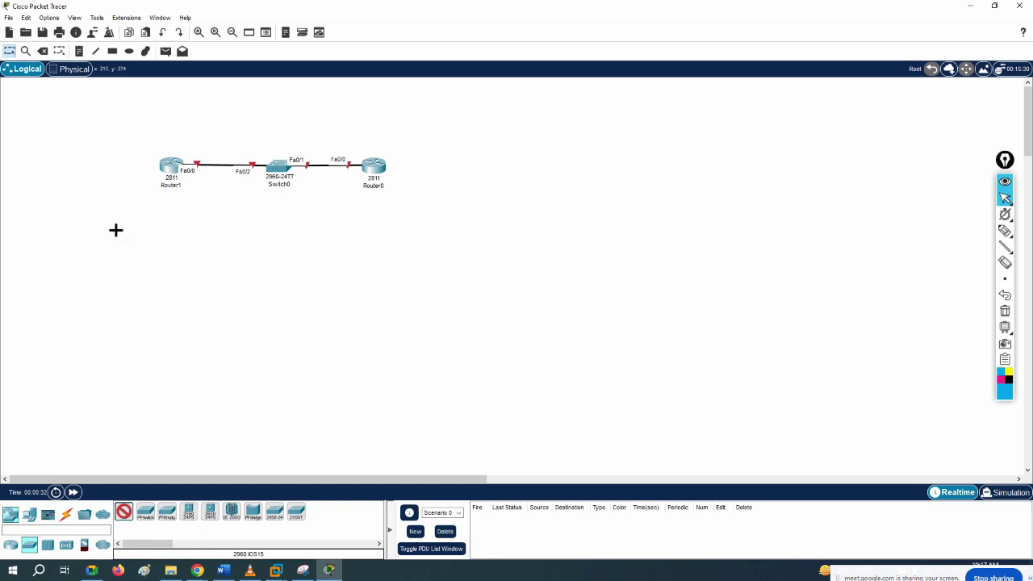
click(80, 162)
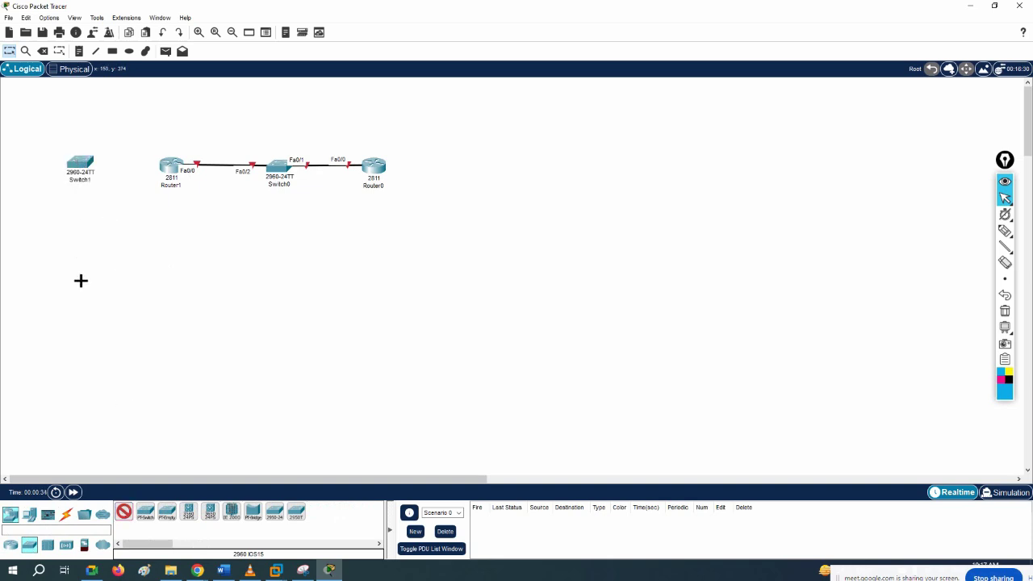
Step: Add three PCs in a column to the left of Switch1
click(65, 515)
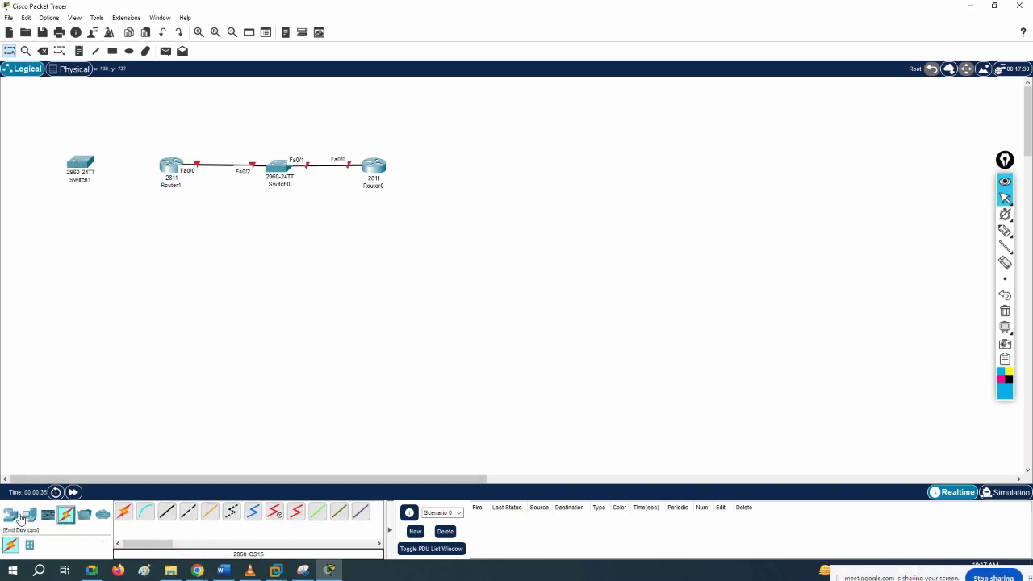
click(29, 514)
click(122, 517)
click(27, 107)
click(23, 158)
click(25, 219)
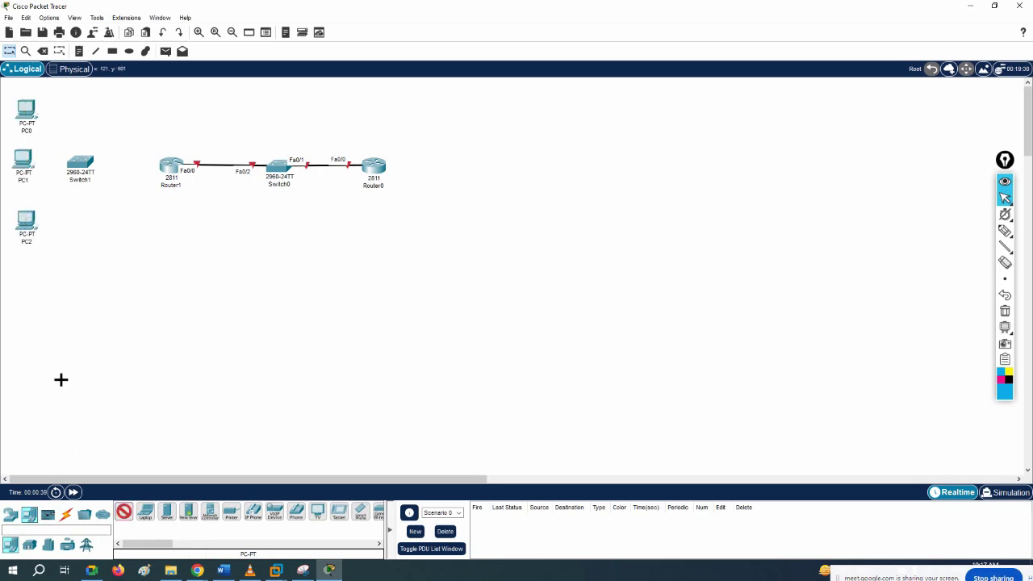
Step: Connect all three PCs to Switch1 and Switch1 to Router1 with automatically chosen connections
click(66, 515)
click(123, 513)
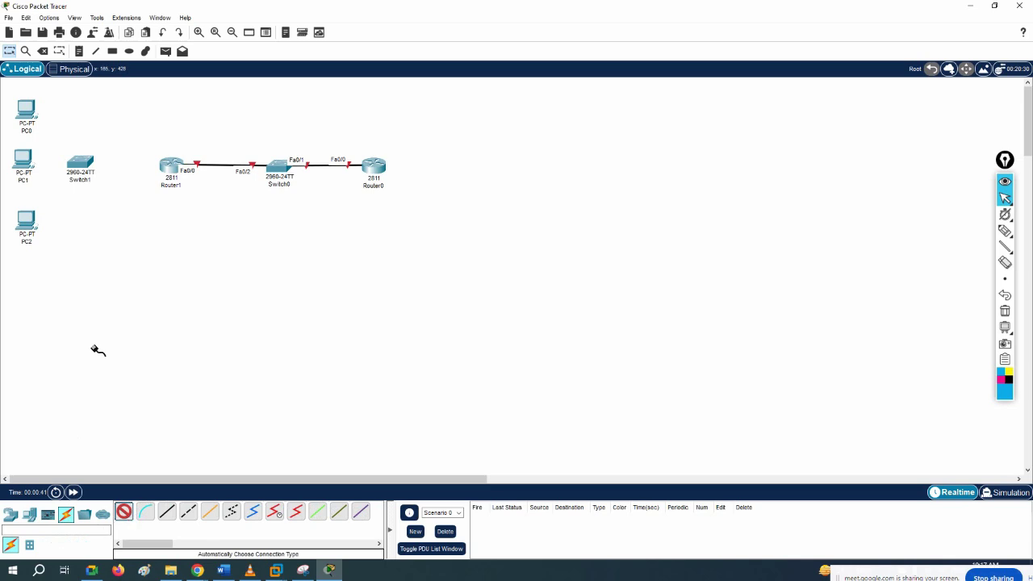
click(26, 110)
click(79, 164)
click(23, 159)
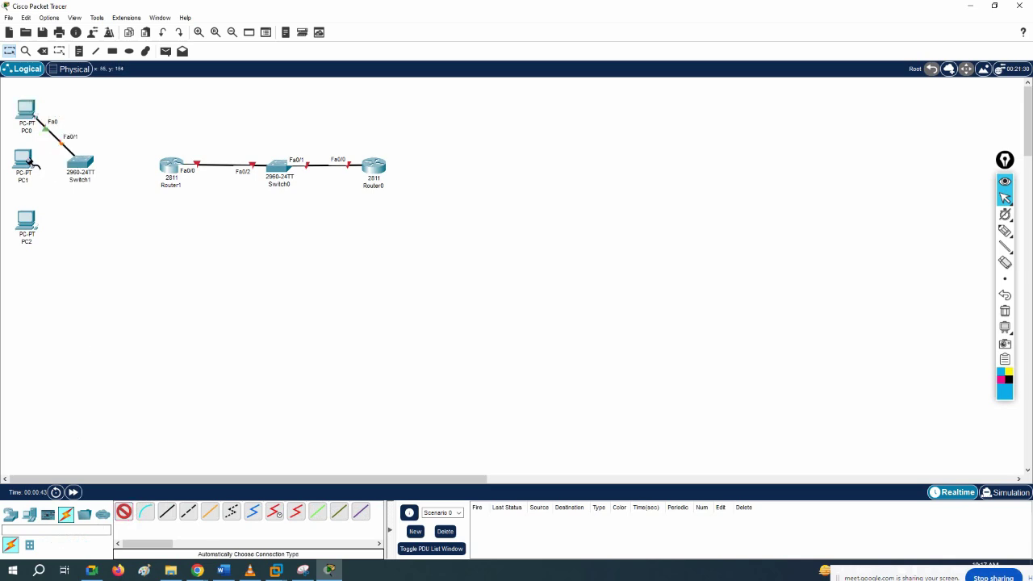
click(84, 166)
click(26, 219)
click(81, 165)
click(169, 165)
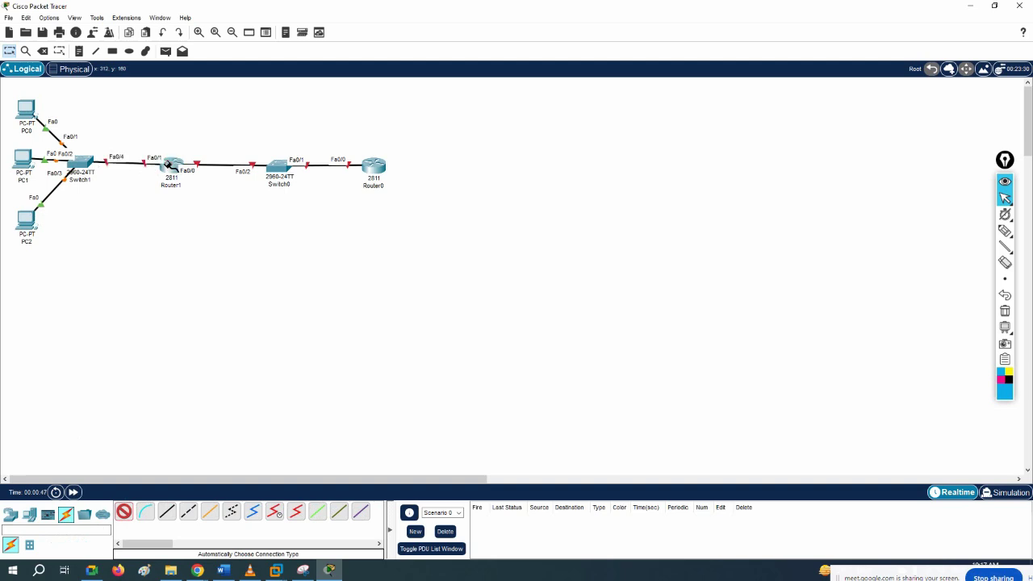
Step: Rename Router1 as Relay and the switch between the routers as SW2
click(170, 185)
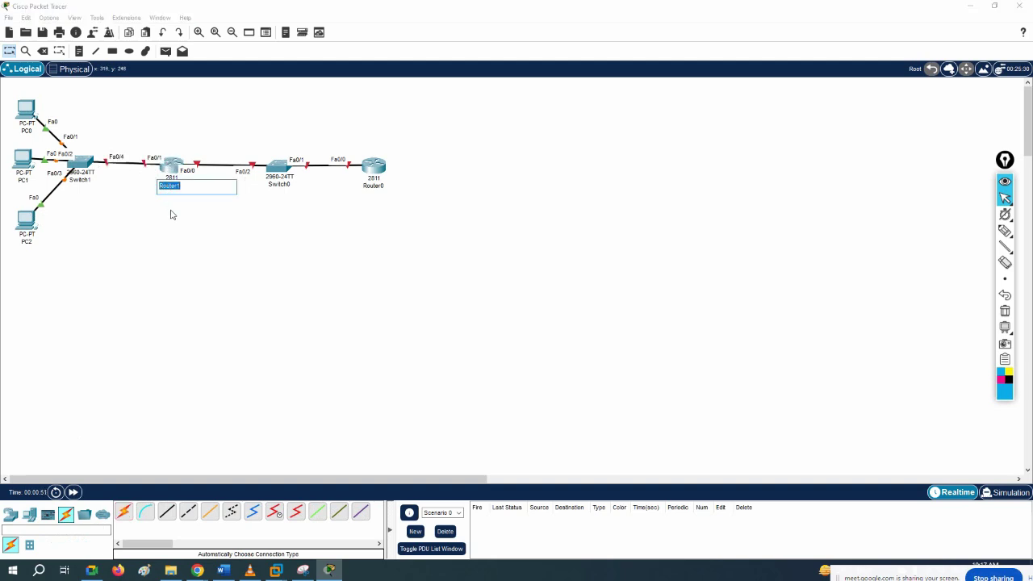
text(Relay)
click(284, 260)
click(279, 184)
text(SW2)
click(241, 224)
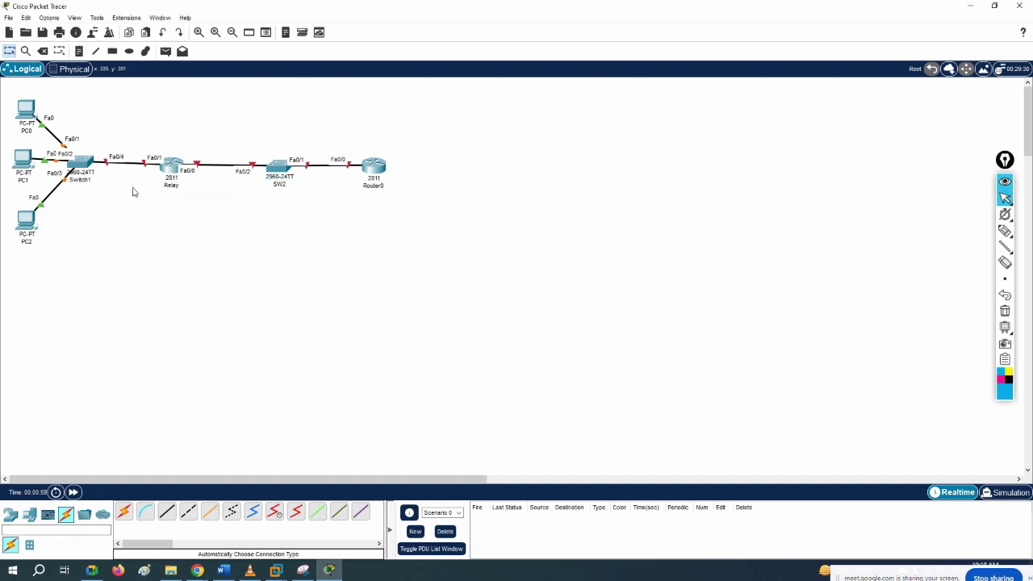
Step: Rename the PCs' switch as SW1 and Router0 as DHCP Server
click(84, 182)
text(SW1)
click(191, 240)
click(381, 188)
text(DHCP Ser)
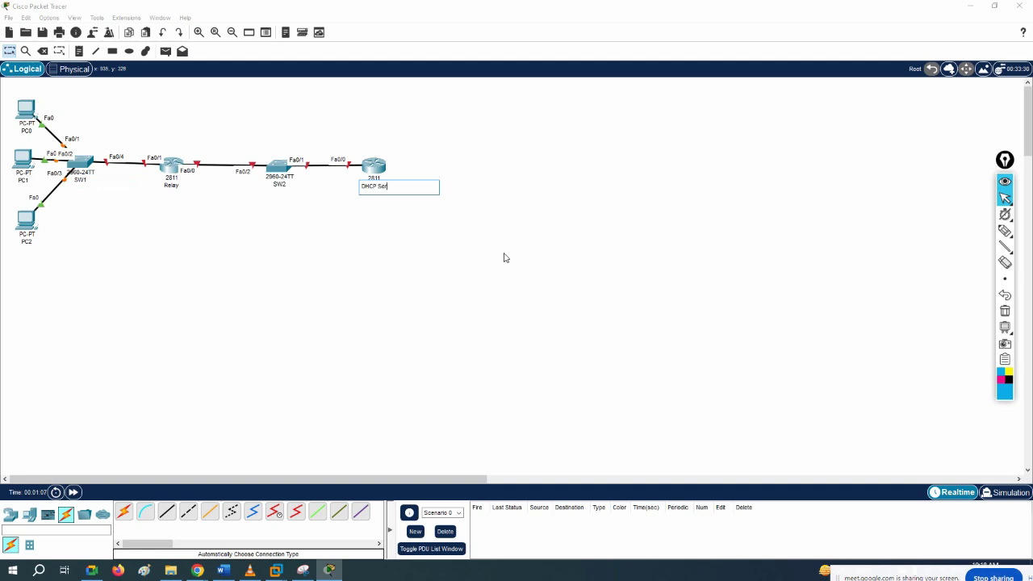
text(ver)
click(584, 261)
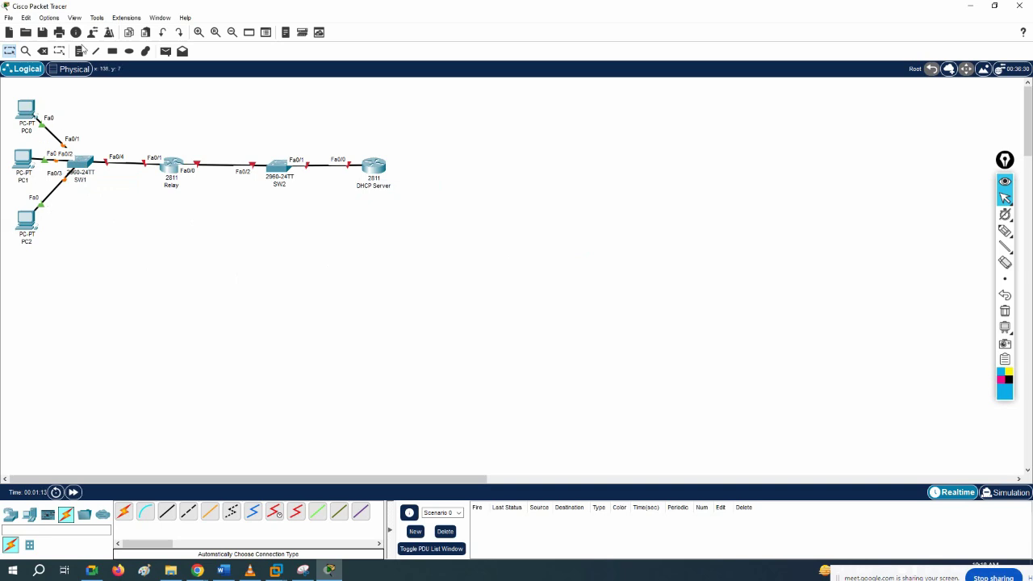
Step: Add the notes 192.168.2.1/24 and 192.168.1.2/24 above the Relay router's Fa0/1 and Fa0/0 links
click(80, 51)
click(121, 138)
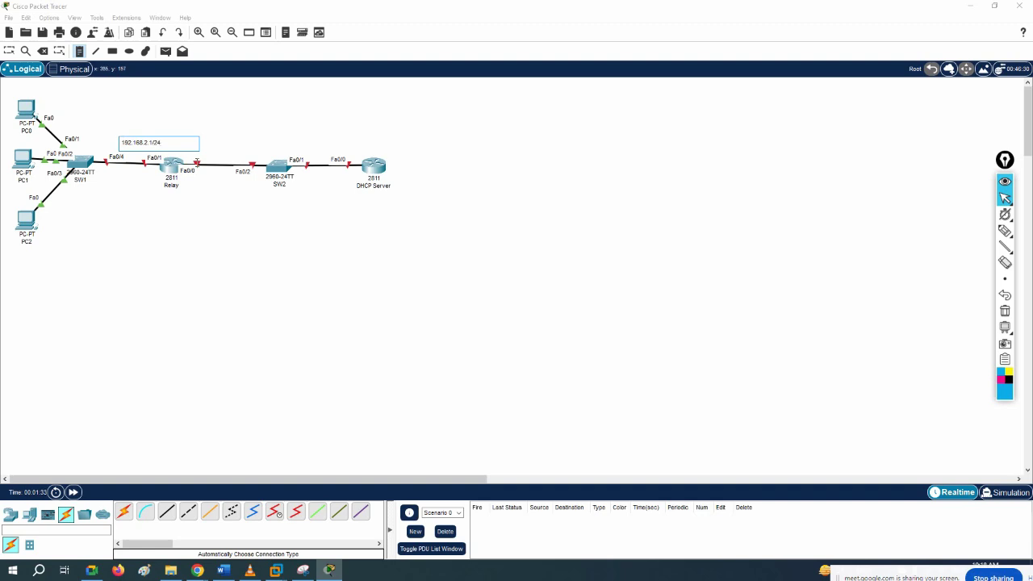
click(206, 203)
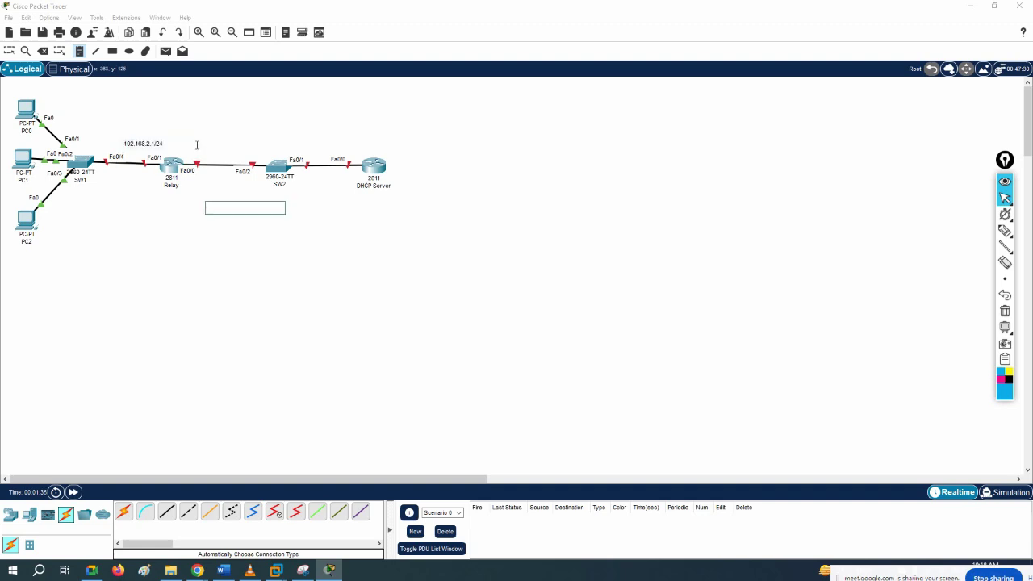
click(196, 145)
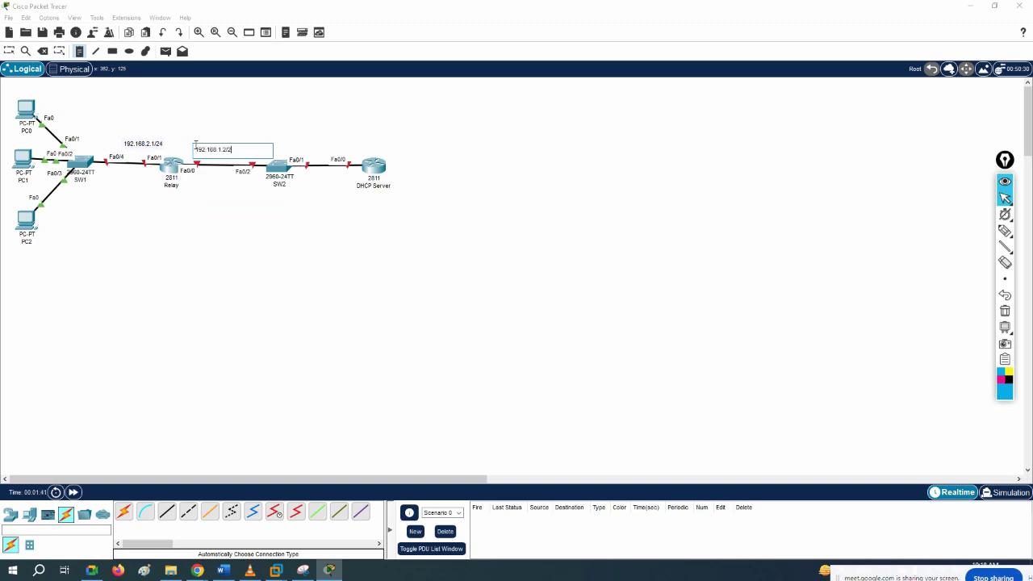
click(402, 345)
Step: Add the note 192.168.1.1/24 above the DHCP Server router and shift the whole topology slightly to the right
click(349, 146)
text(192.168.1.)
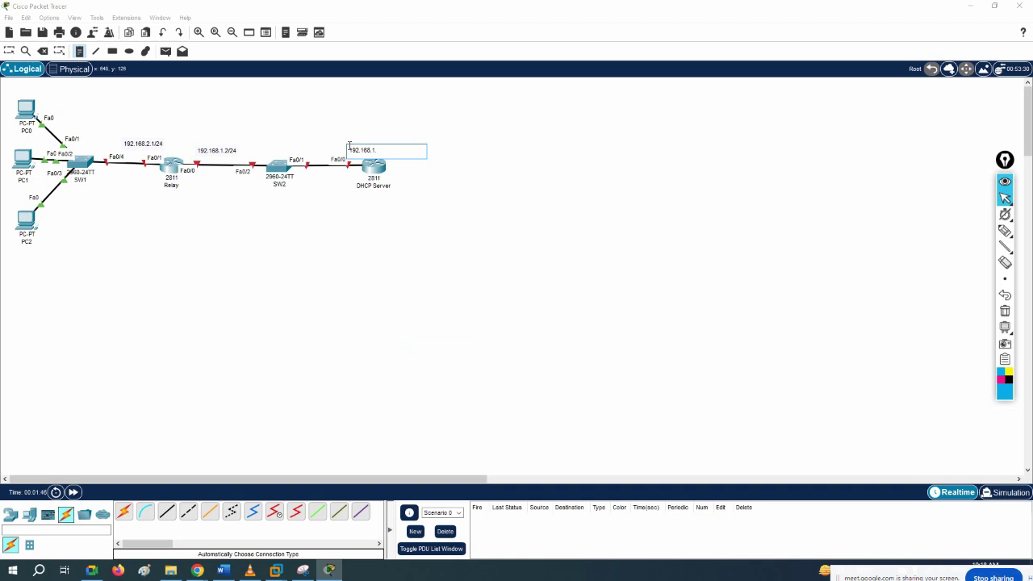
text(1/24)
click(576, 301)
click(10, 51)
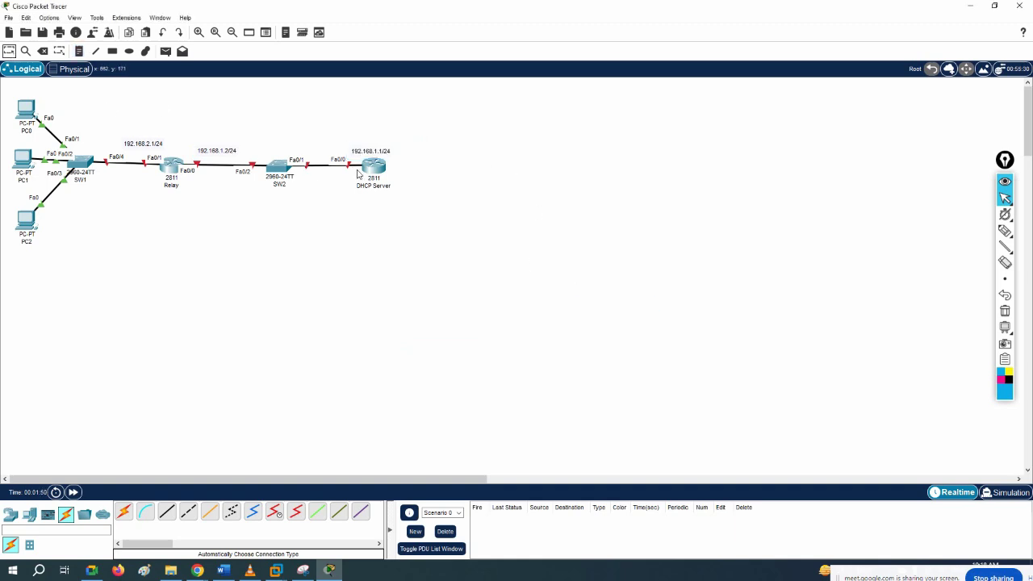
drag(4, 91, 394, 191)
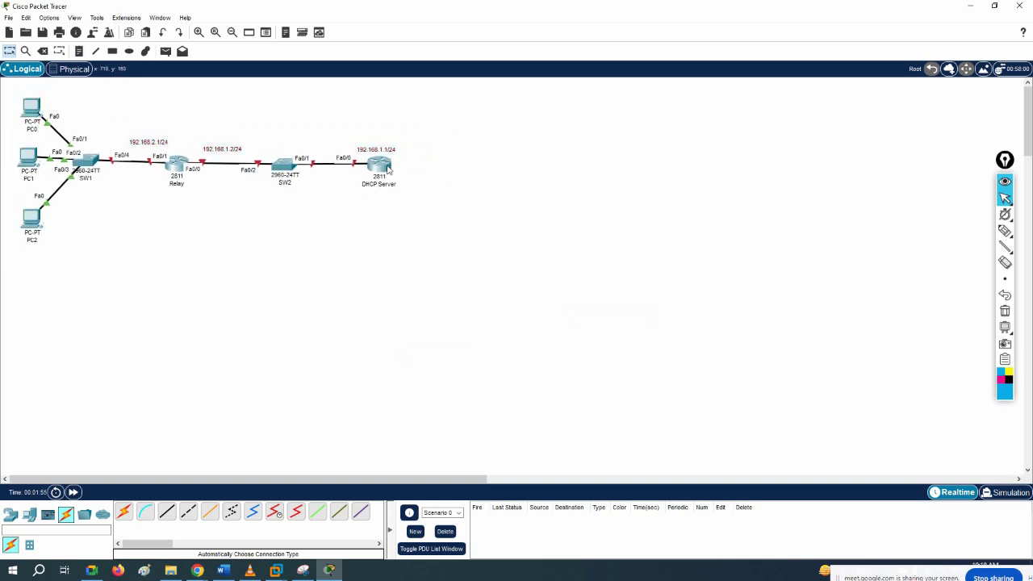
click(199, 32)
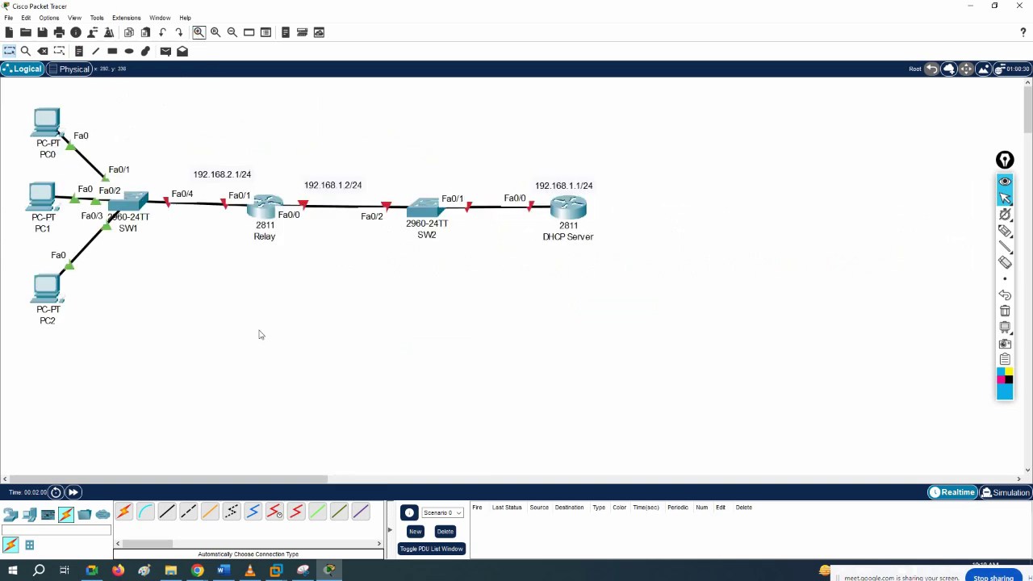
Step: Open Notepad and fit its window into the empty space beside the topology
click(38, 570)
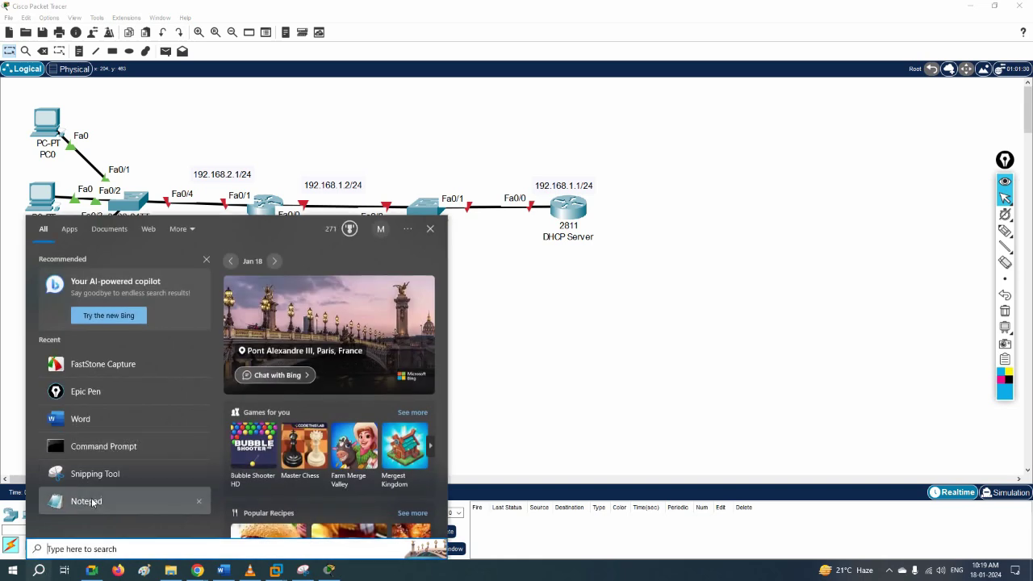
click(95, 500)
drag(646, 86, 683, 29)
drag(596, 101, 662, 120)
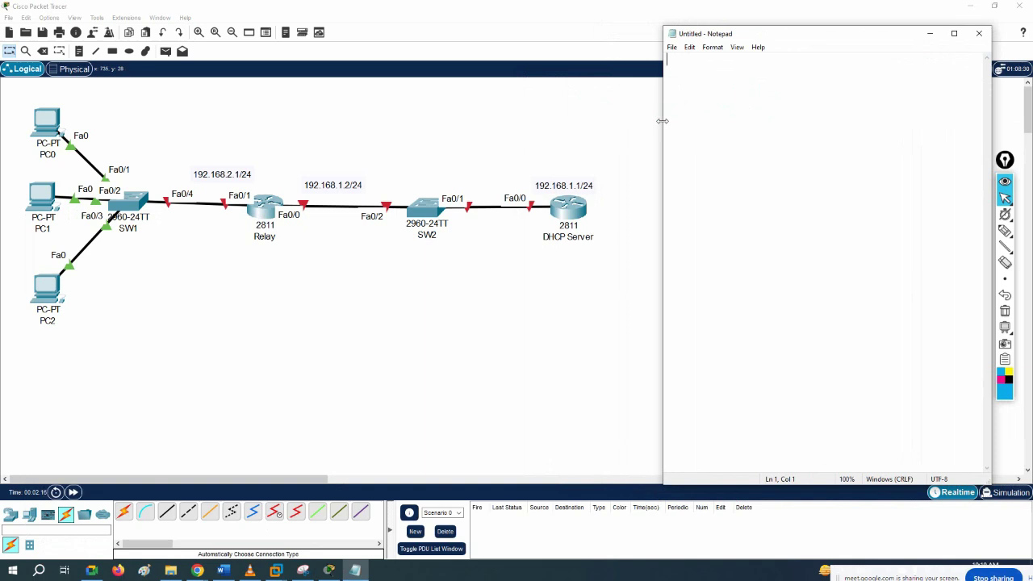
Step: Write the heading "!DHCP Relay Agent Lab:" and below it the comment line "!Relay Configuration:"
text(!DHCP Relay )
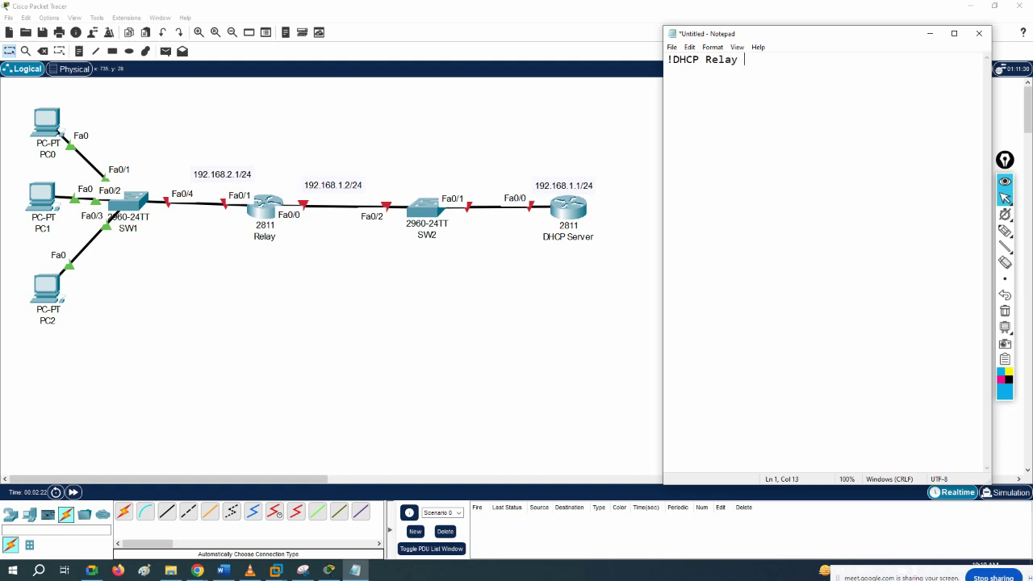
text(Agent La)
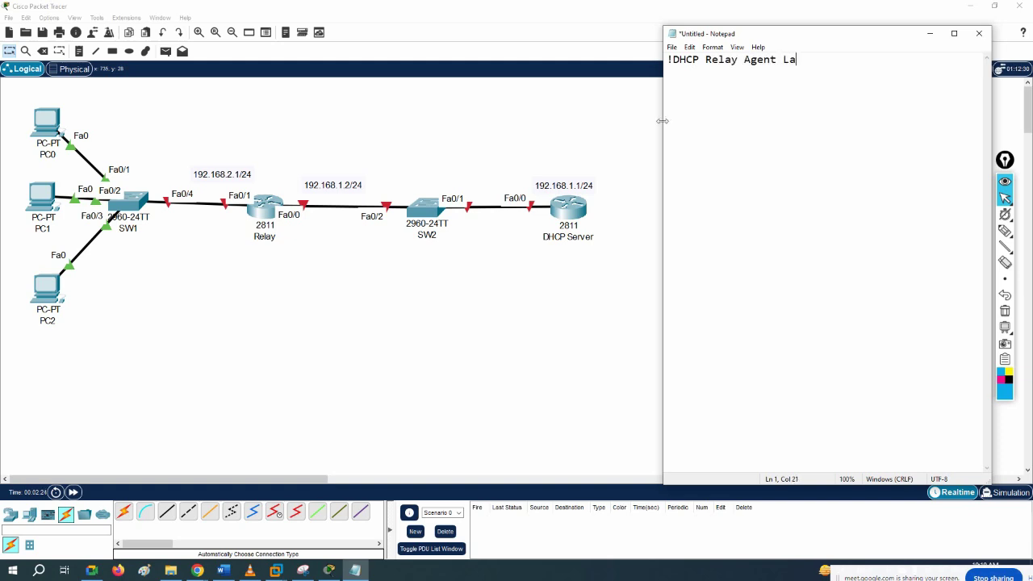
text(b:  !Relay Configu)
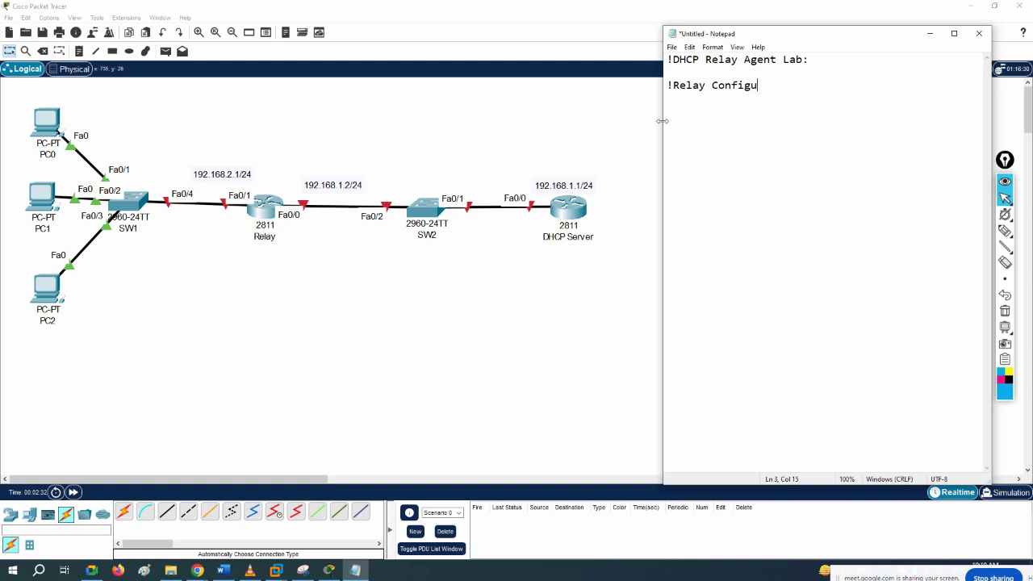
text(ration: )
Step: Write the opening commands "en", "config t" and "hostname Relay" on separate lines
text(en)
key(Return)
text(config)
text(hostname R)
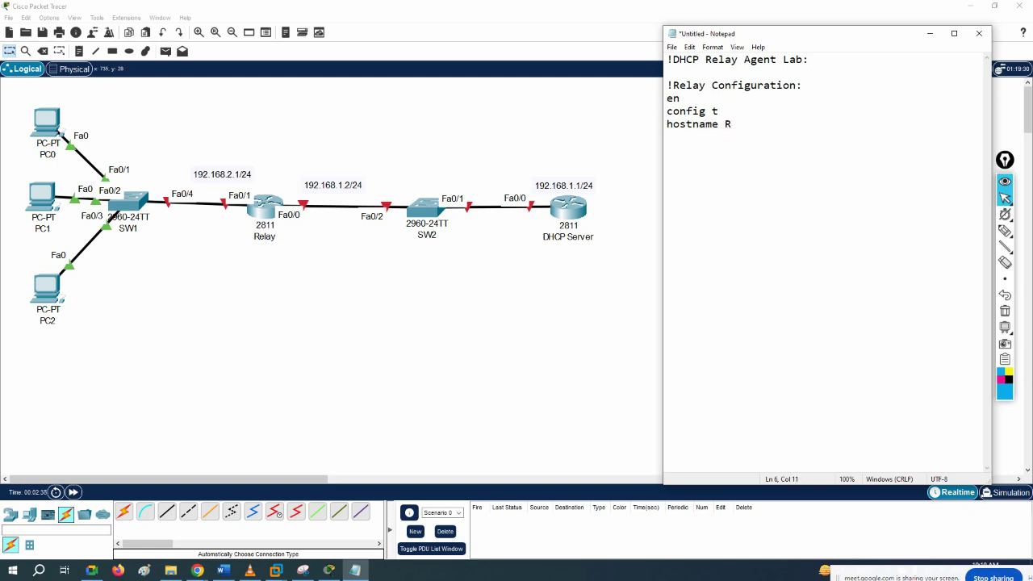
text(EL)
key(BackSpace)
key(BackSpace)
text(elay)
Step: Write the interface block "int f0/1", "ip add 192.168.2.1 255.255.255.0", "no sh" beneath the hostname line
text(int )
text(f0/1 )
text(ip add )
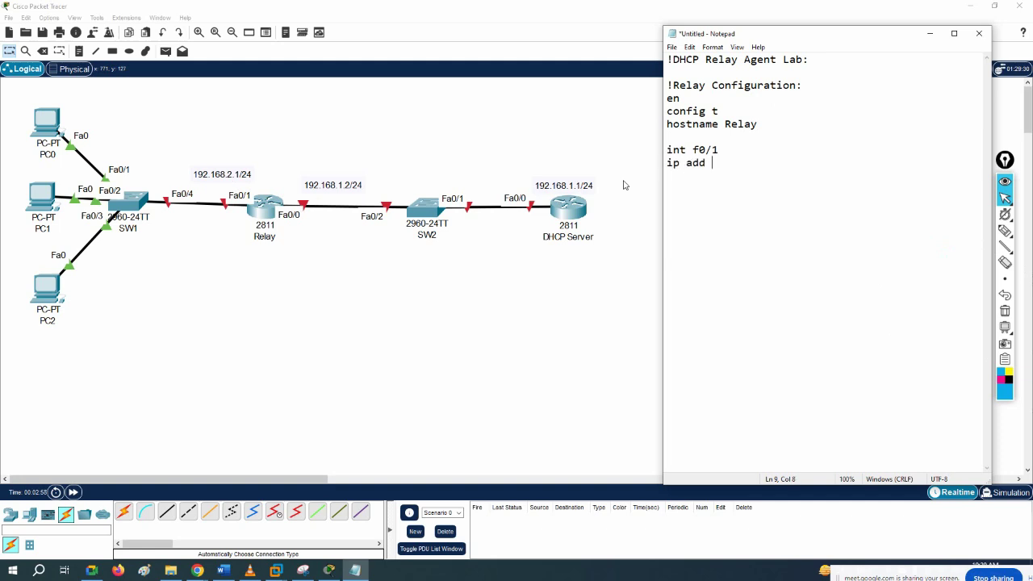
text(192.168.2.1 255.255.255.0 )
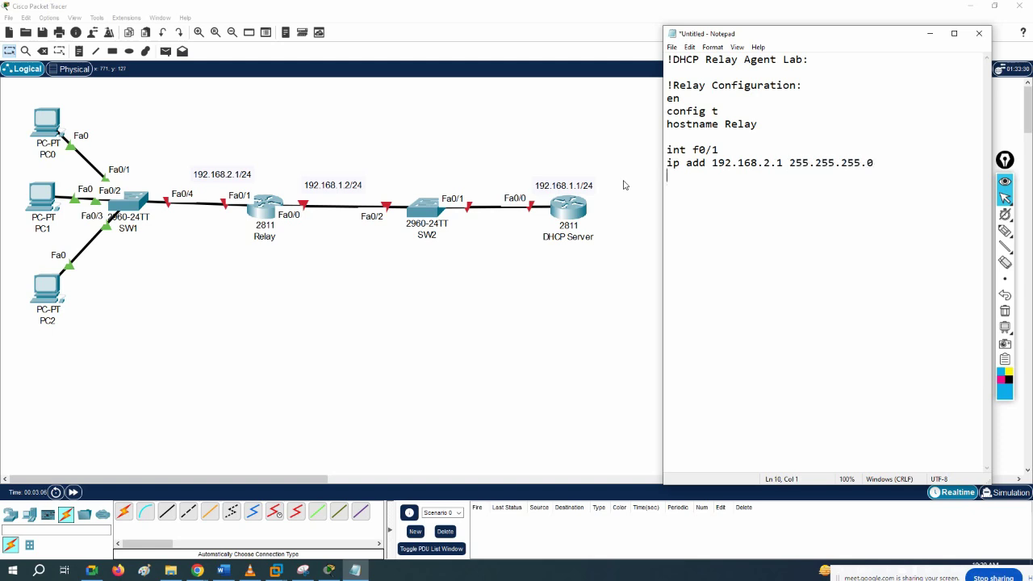
text(no sh)
key(Return)
key(Return)
Step: Write the interface block "int f0/0", "ip add 192.168.1.2 255.255.255.0", "no sh" beneath the f0/1 block
text(int f0/0)
key(Return)
text(ip add 192.168)
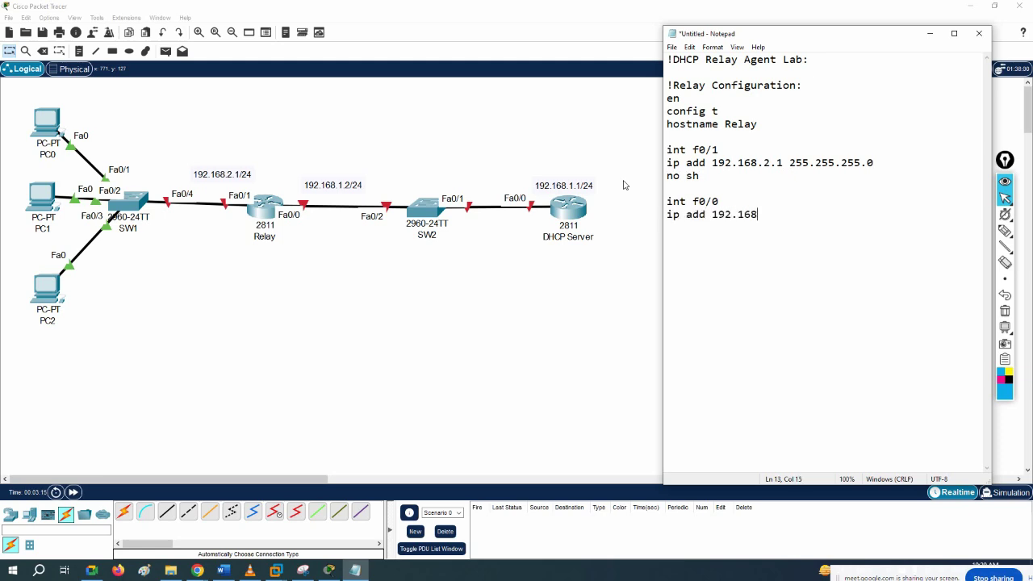
text(.1.2 255.255.255.255.0)
key(Return)
text(no sh)
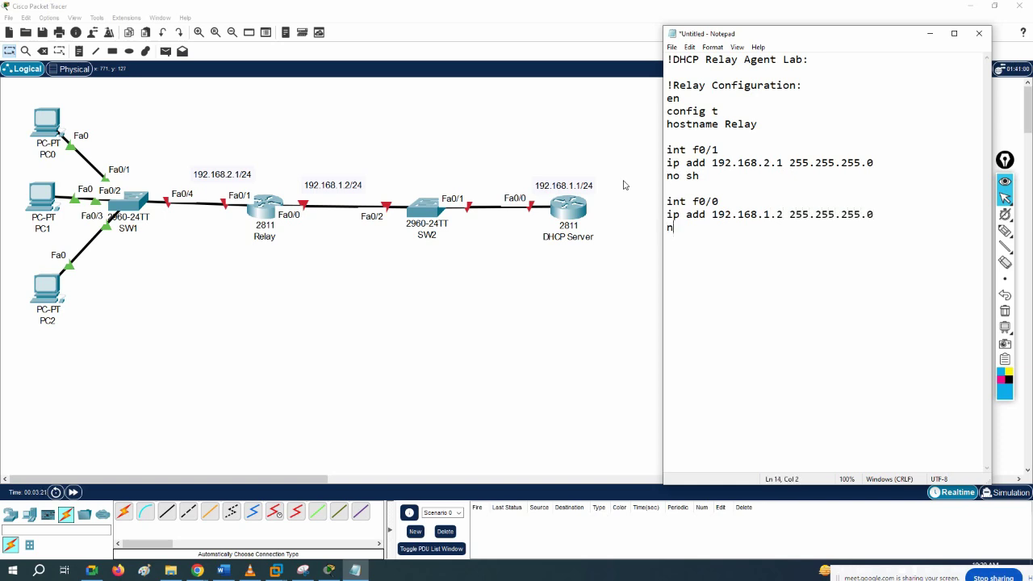
key(Return)
Step: Circle the three IP address notes with the pen and draw an arched line from 192.168.2.1/24 to 192.168.1.1/24
click(1005, 230)
mouse_move(235, 159)
mouse_down()
mouse_move(250, 182)
mouse_move(235, 159)
mouse_up()
drag(330, 171, 325, 160)
mouse_move(590, 180)
mouse_down()
mouse_move(529, 196)
mouse_move(551, 192)
mouse_up()
mouse_move(207, 157)
mouse_down()
mouse_move(272, 104)
mouse_move(413, 102)
mouse_move(489, 150)
mouse_move(533, 198)
mouse_up()
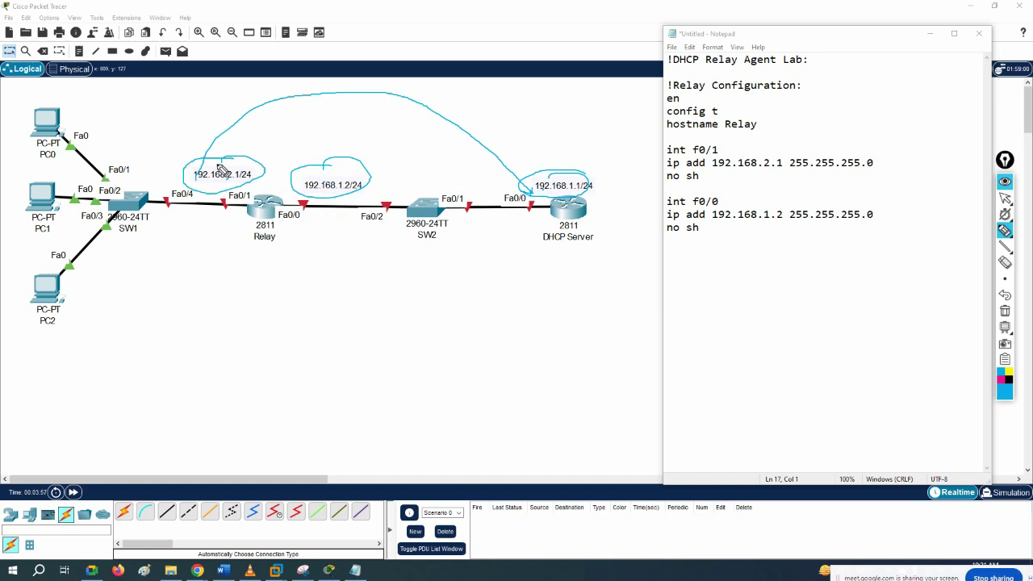
Step: Draw a second arched pen line from 192.168.2.1/24 toward 192.168.1.1/24, and clear all pen annotations
mouse_move(245, 133)
mouse_down()
mouse_move(377, 116)
mouse_move(489, 181)
mouse_up()
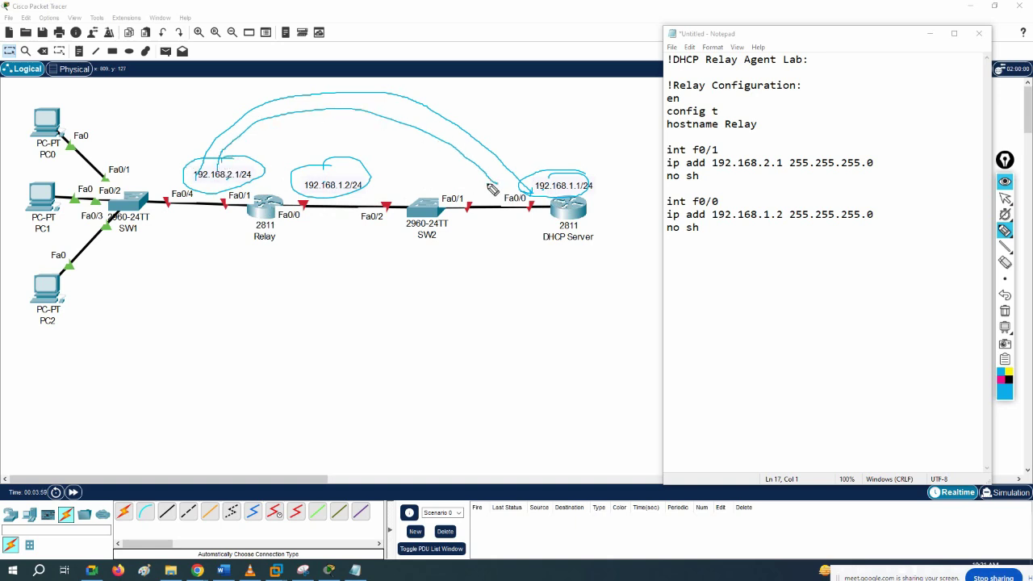
click(1005, 311)
click(1005, 198)
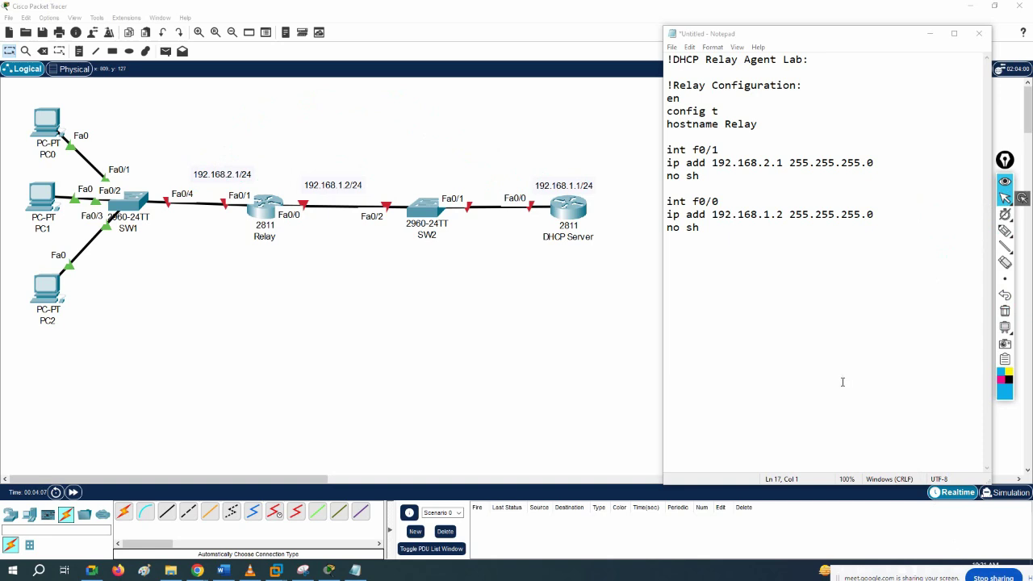
Step: Add a dashed separator line beneath the f0/0 interface block in the notes
click(736, 229)
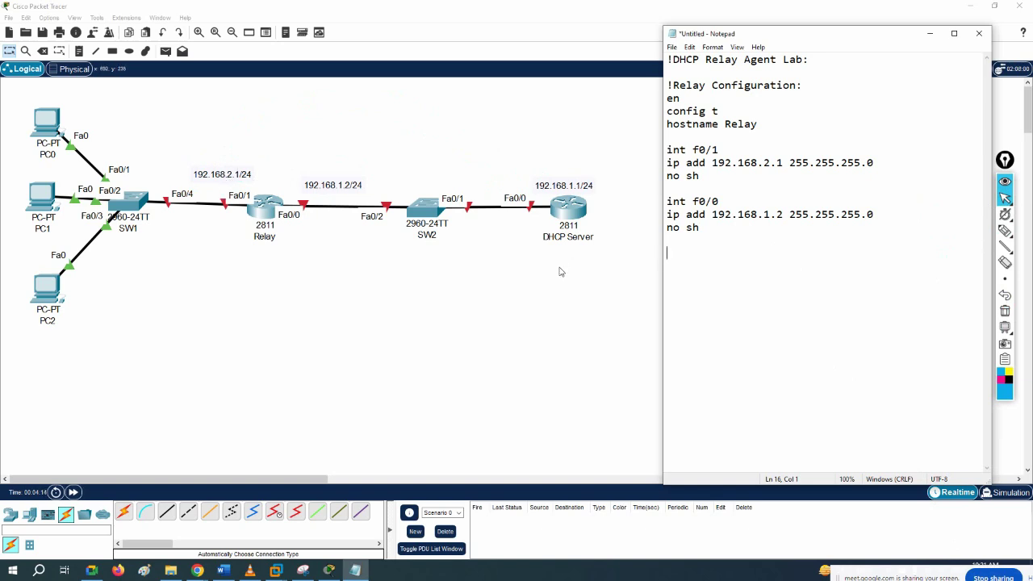
text(-----------------------)
key(Return)
Step: Write "router ospf 1" and the block "int f0/1", "ip ospf 1 area 0" above the dashed separator
click(755, 242)
text(router ospf 1)
key(Return)
text(int f)
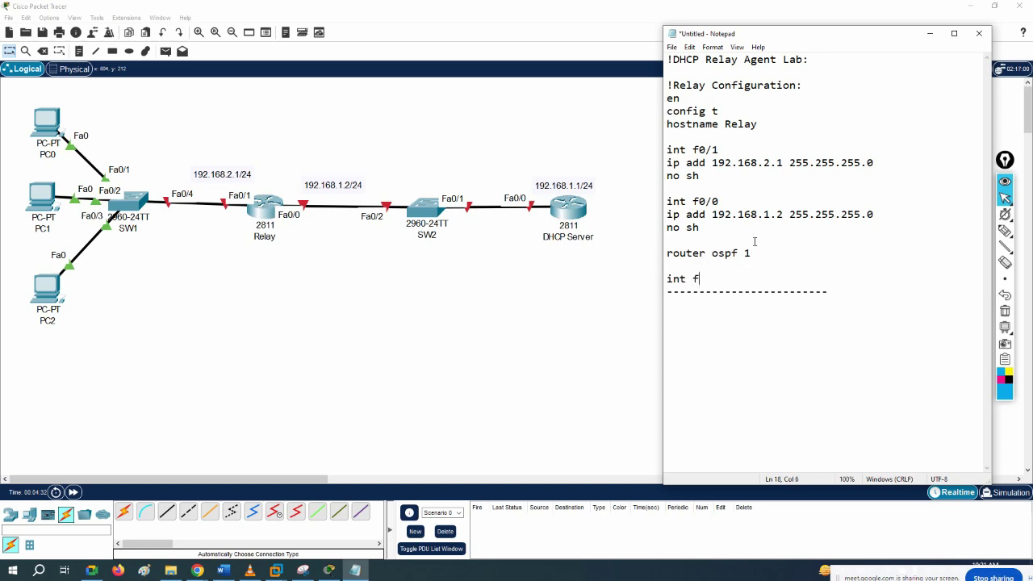
text(0/1 ip ospf 1 area )
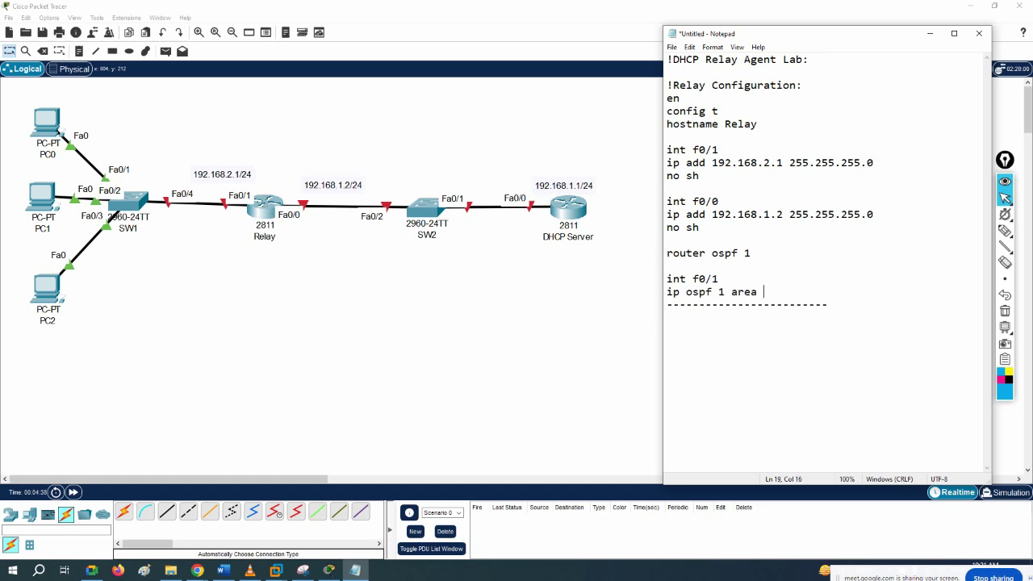
text(0)
key(Return)
Step: Write the block "int f0/0", "ip ospf 1 area 0" beneath the f0/1 OSPF block
key(Return)
text(int f0/0 ip ospf )
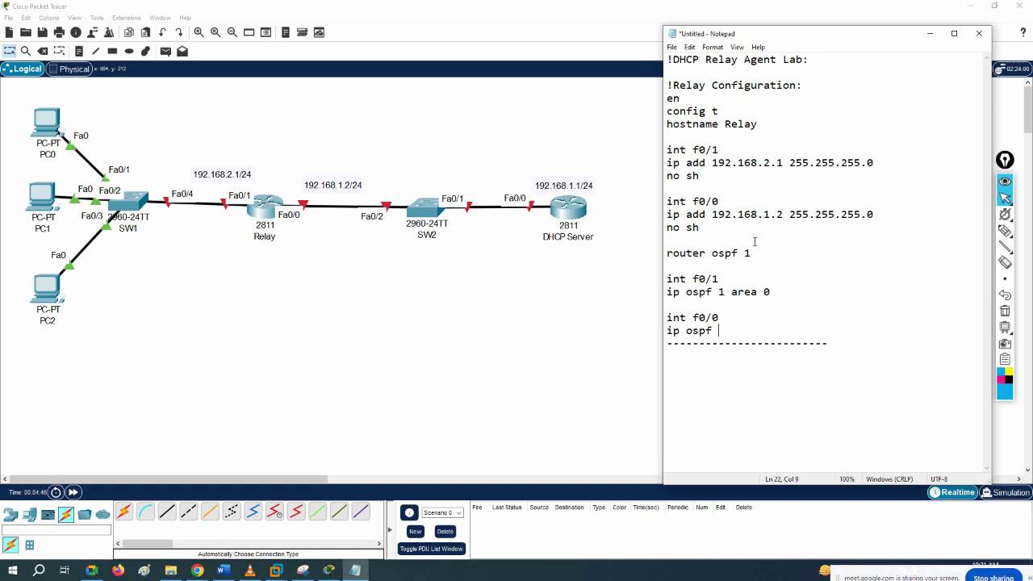
text(1 area 0)
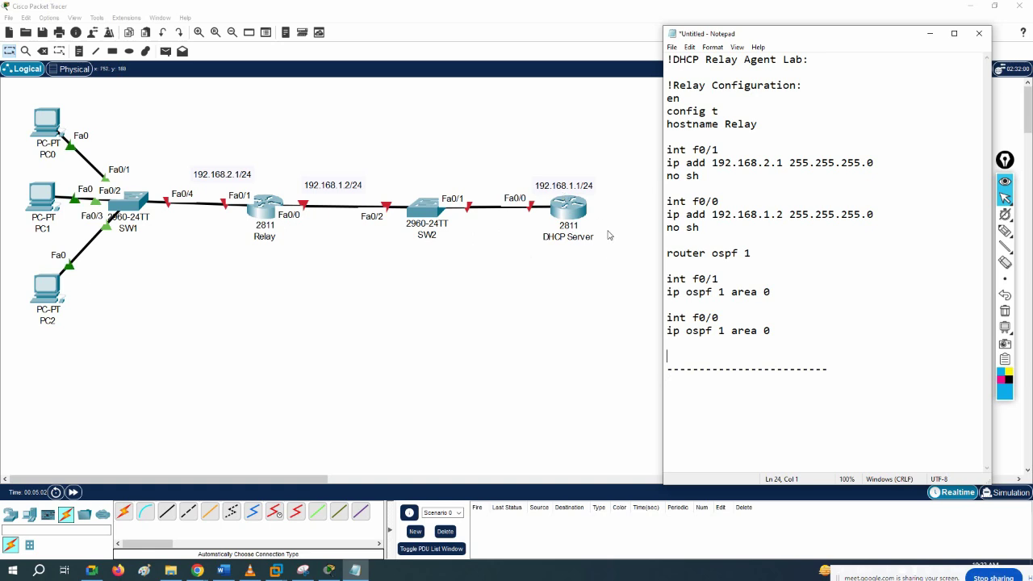
Step: Copy the Relay configuration from its heading through the last OSPF line, and open the Relay router's command line maximized
drag(771, 331, 656, 88)
key(ctrl+c)
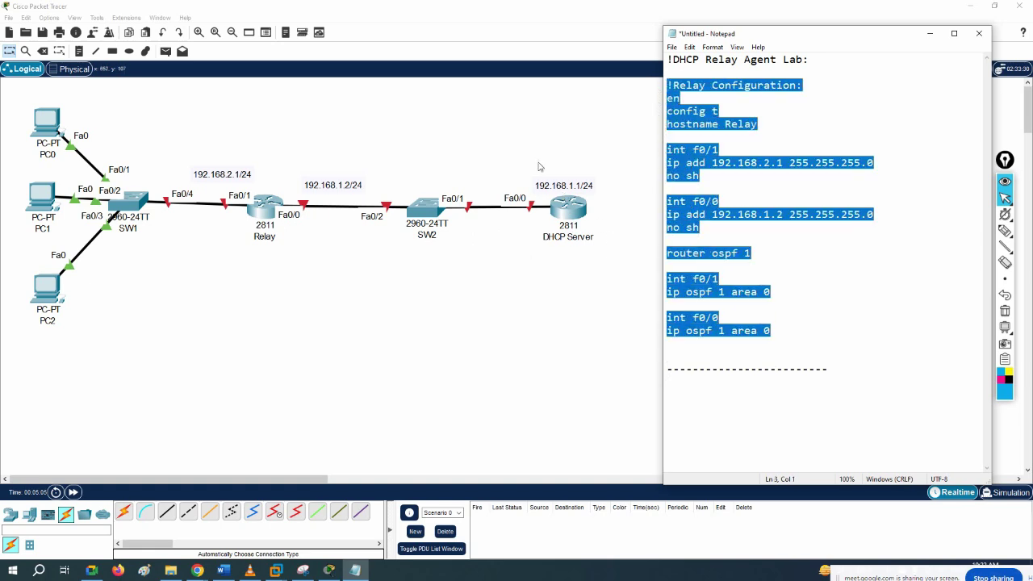
click(270, 208)
click(444, 145)
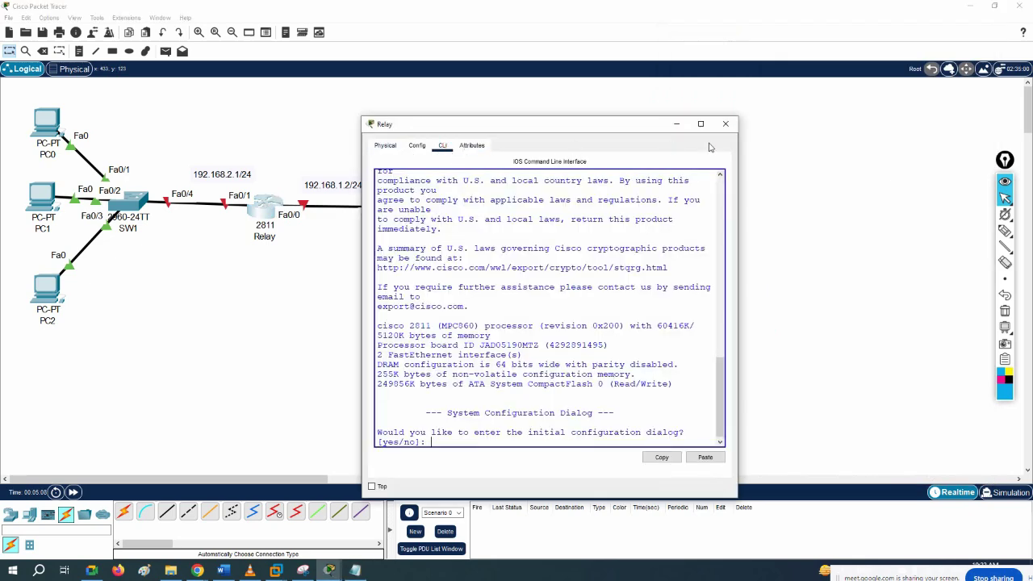
click(701, 123)
Step: Decline the Relay router's initial configuration dialog with "no" and bring up the Router> prompt
text(n)
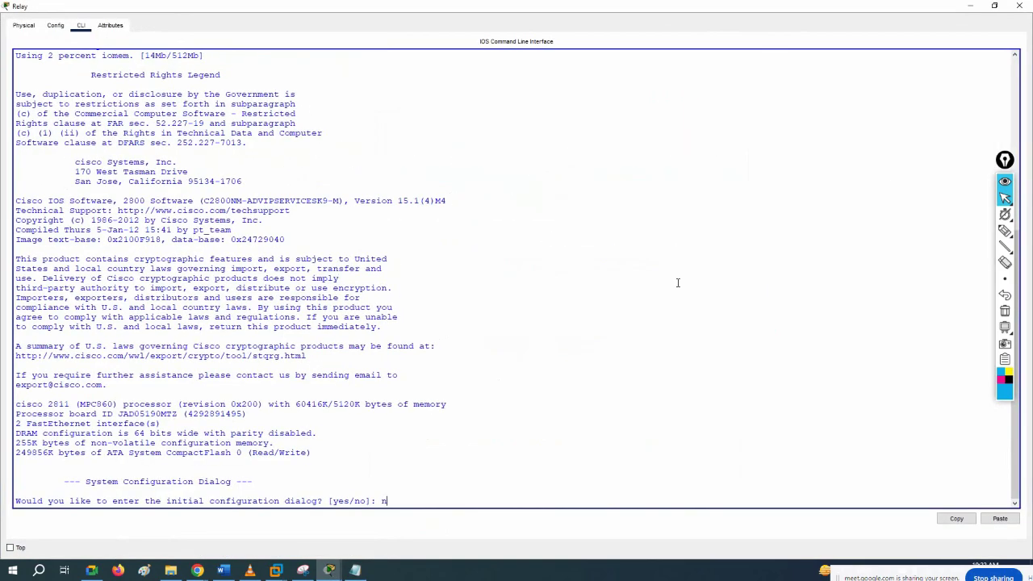
text(o)
key(Return)
key(Return)
key(Return)
key(Return)
key(Return)
key(Return)
key(Return)
key(Return)
key(Return)
key(Return)
key(Return)
key(Return)
Step: Paste the copied configuration into the Relay router's command line and close the router window
right_click(729, 281)
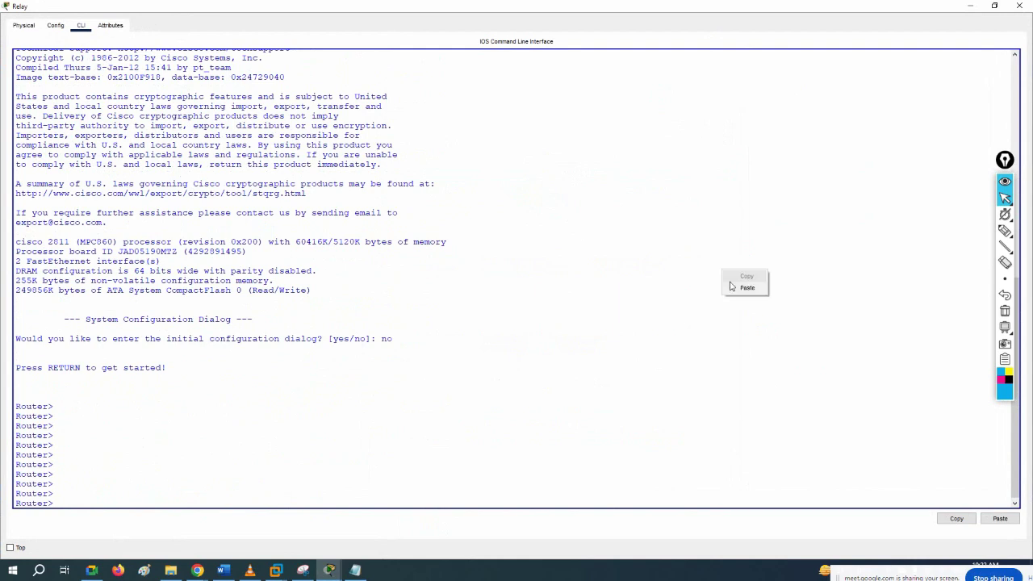
click(747, 287)
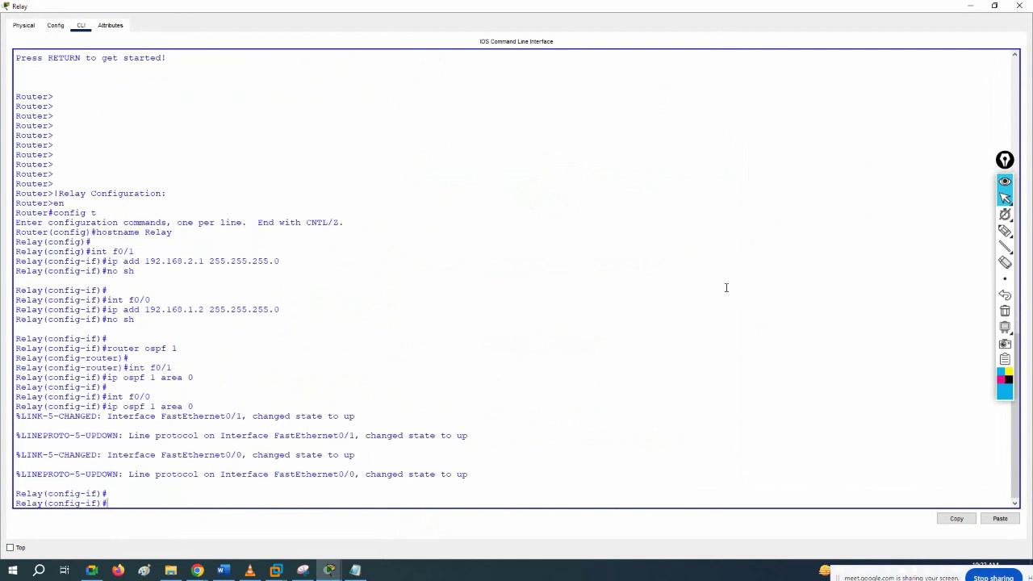
drag(42, 193, 282, 403)
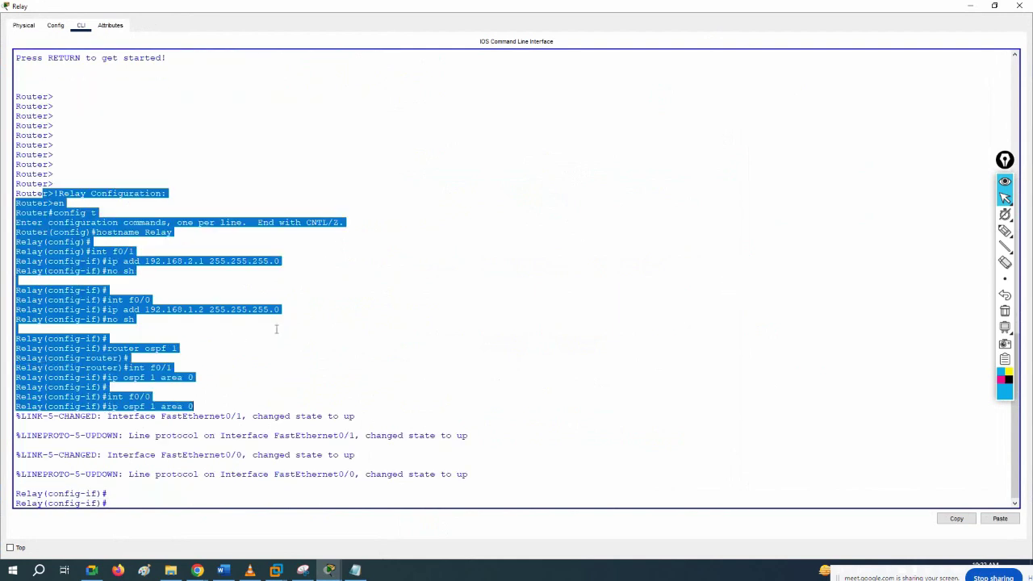
click(1020, 5)
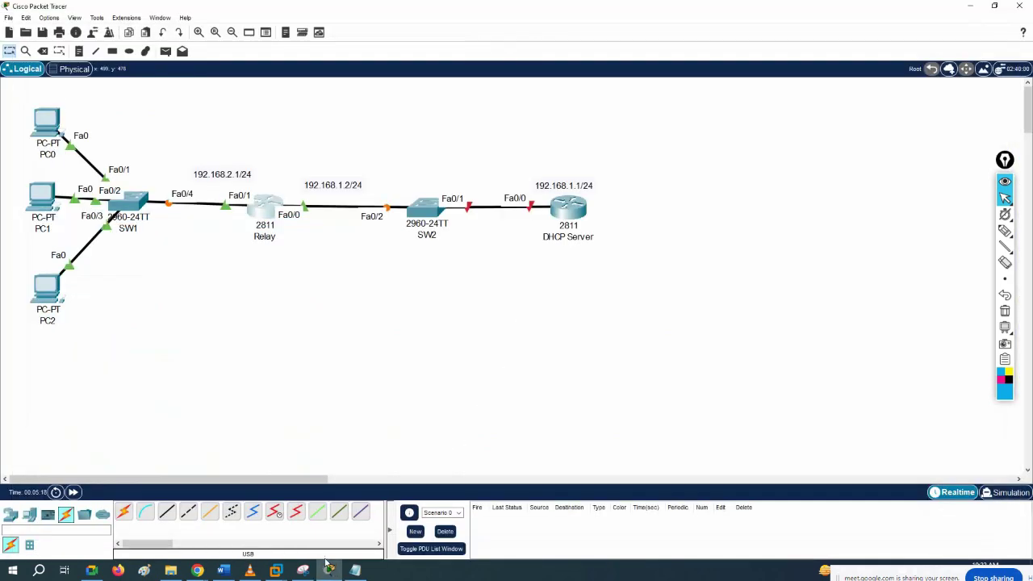
Step: Switch to Notepad and write the heading "!DHCP Server Configuration:" beneath the dashed separator
click(355, 571)
click(844, 371)
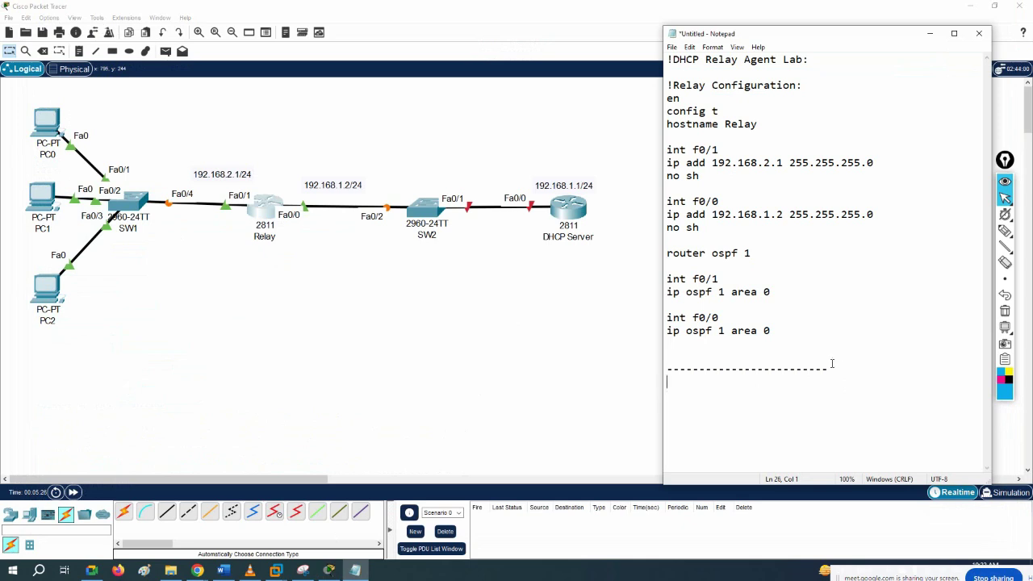
text(DHCP Server Configuration:)
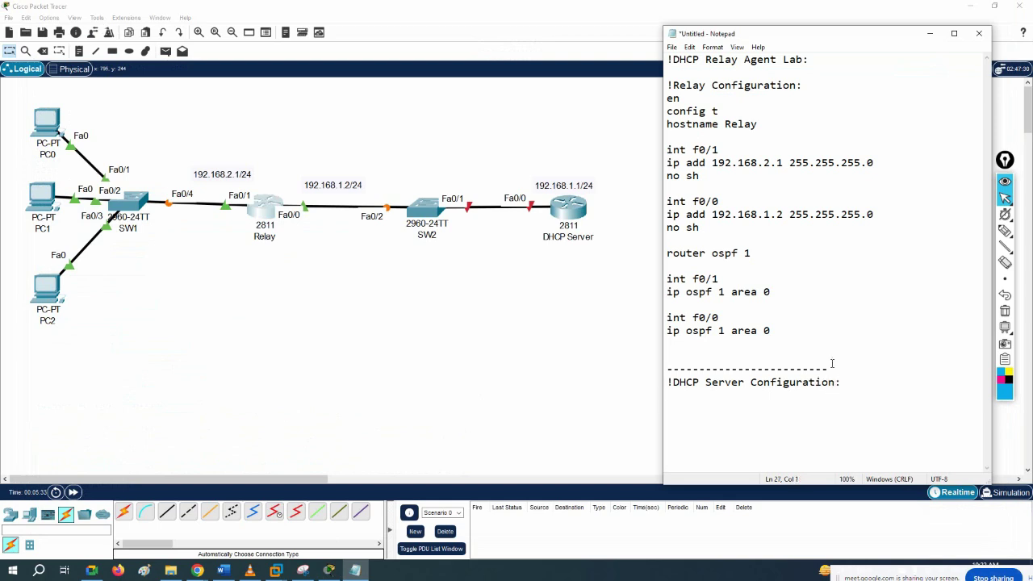
key(Return)
Step: Write the commands "en", "config t" and "hostname DHCP" on separate lines under the DHCP Server heading
text(en)
key(Return)
text(config t)
key(Return)
text(hostname DHCP)
key(Return)
key(Return)
Step: Write the interface block "int f0/0", "ip add 192.168.1.1 255.255.255.0", "no sh" beneath the DHCP hostname line
text(int f0/)
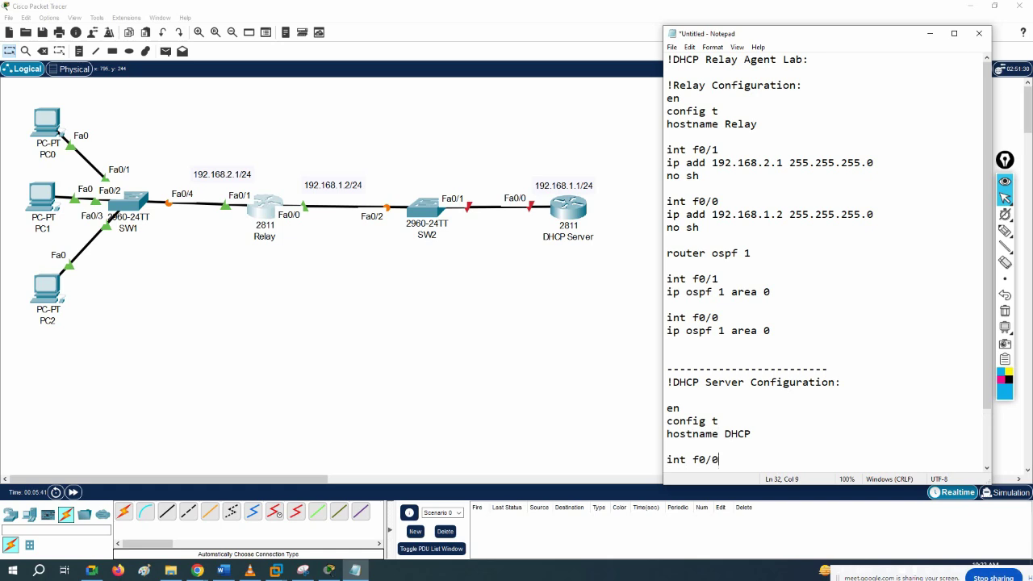
text(0)
key(Return)
text(ip )
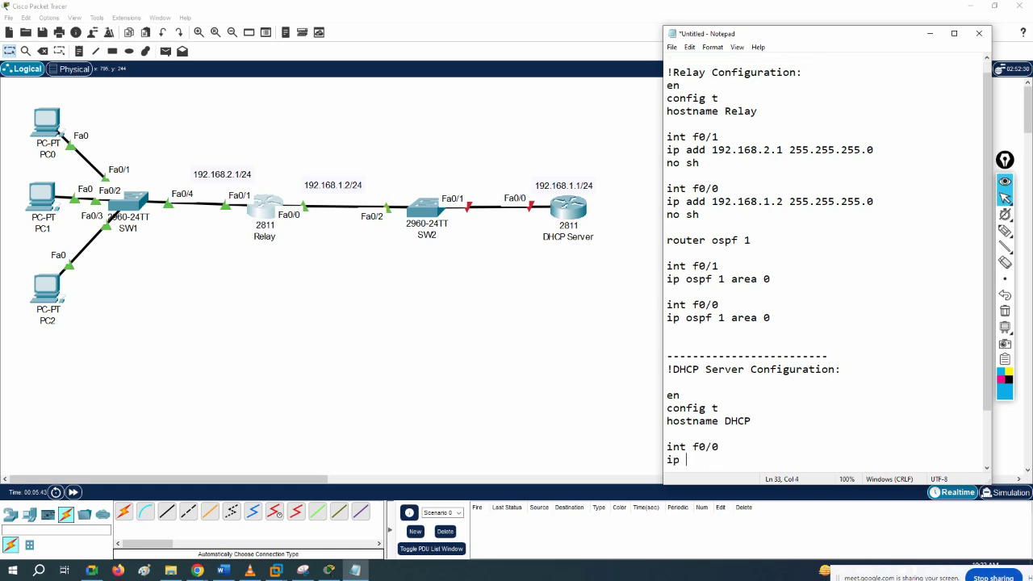
text(add 192.168.1.1 255.255.)
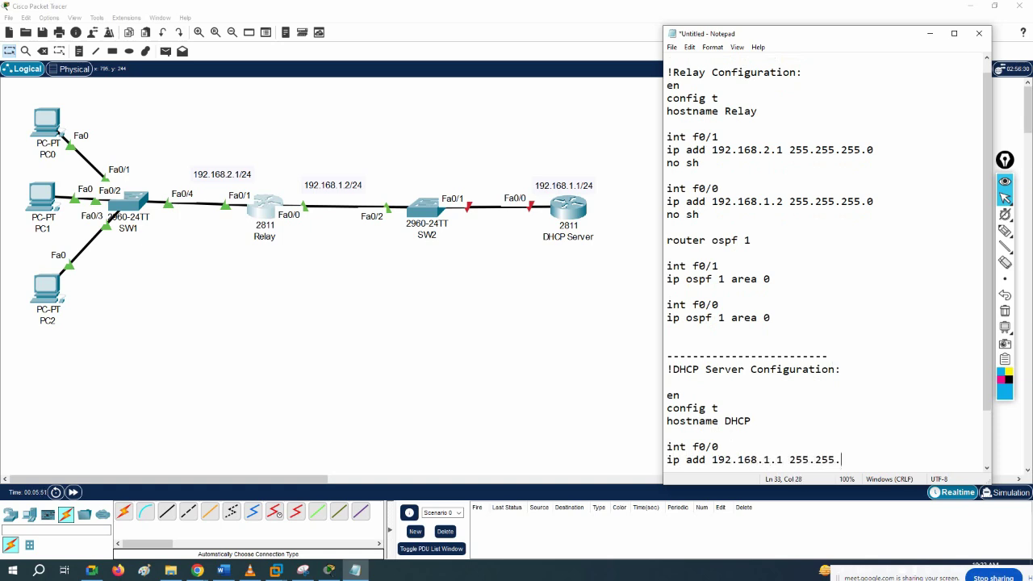
text(255.0)
key(Return)
text(no sh)
key(Return)
key(Return)
key(Return)
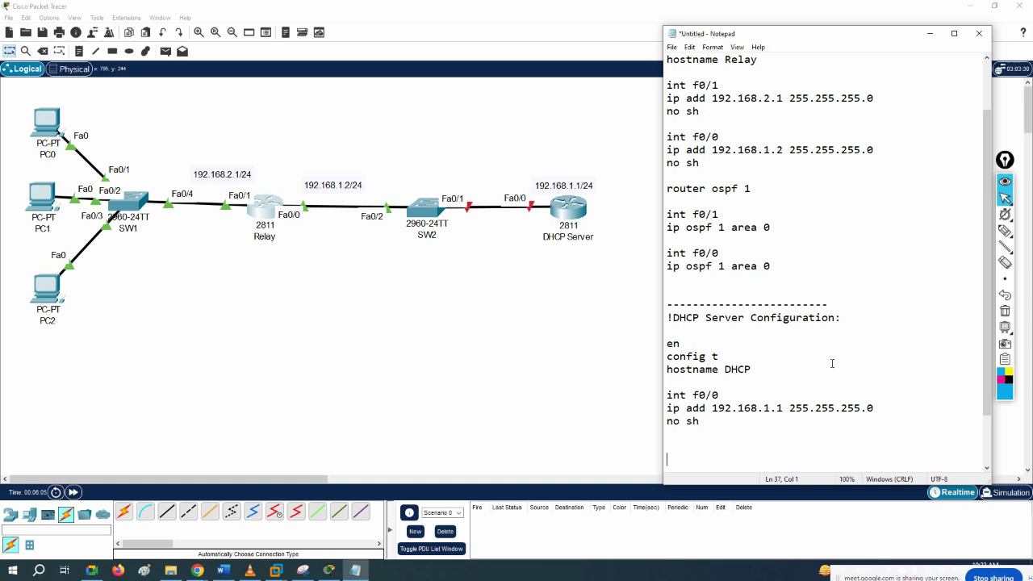
Step: Write the command "ip dhcp excluded-address 192.168.1.1" beneath the DHCP server's interface block
text(ip dhcp excluded)
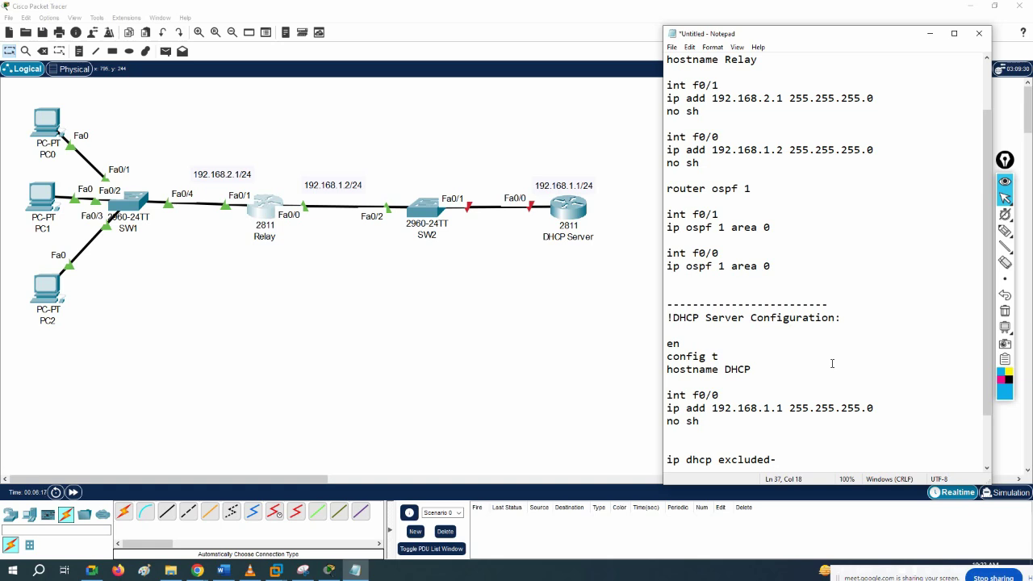
text(-address 192.168.1.1)
key(Return)
key(Return)
key(Return)
key(Return)
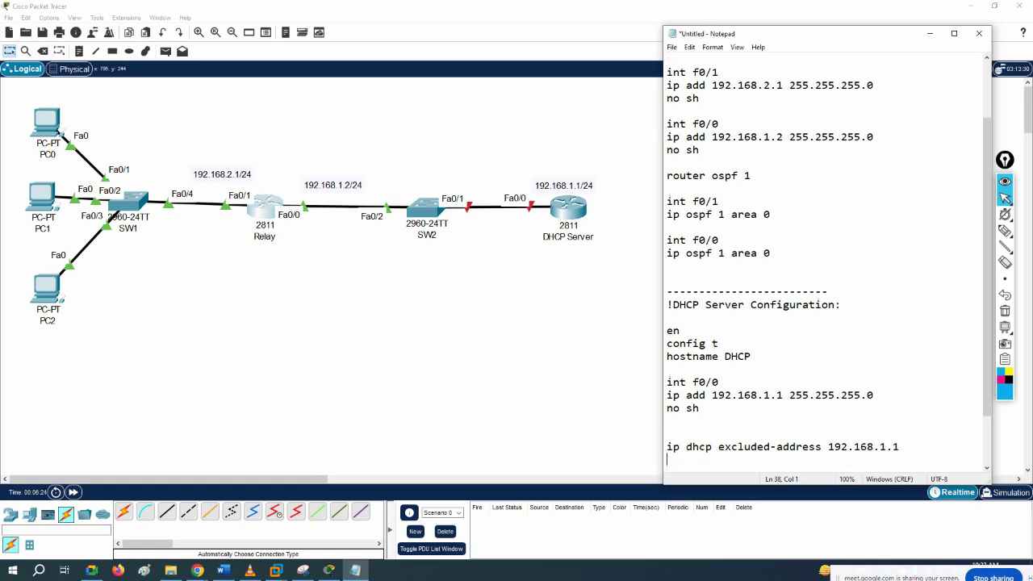
key(BackSpace)
key(BackSpace)
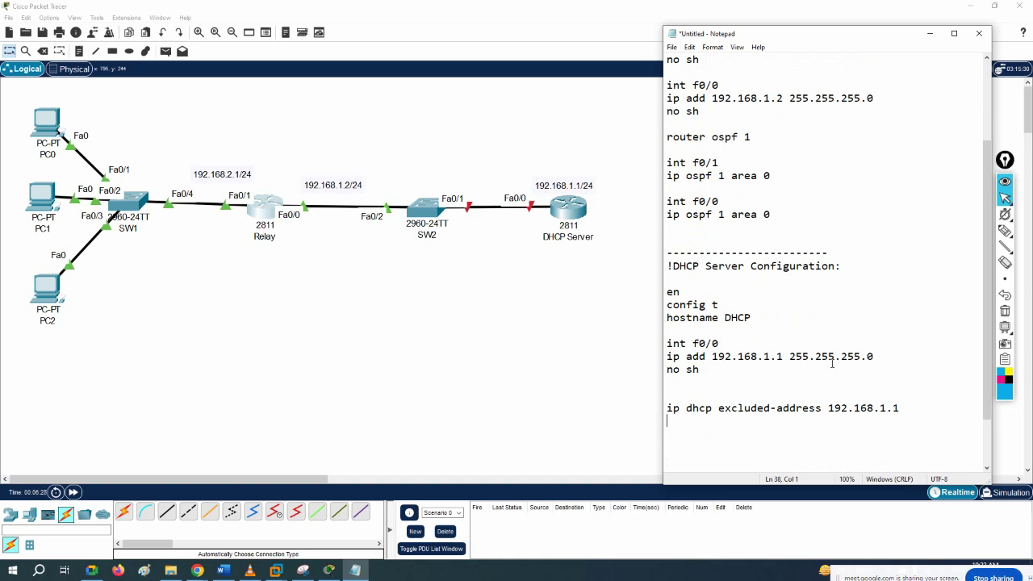
Step: Write "ip dhcp pool abc", "network 192.168.1.0 255.255.255.0" and "default-router 192.168.1.1" beneath the excluded-address line
key(Return)
text(ip dhcp pool abc)
key(Return)
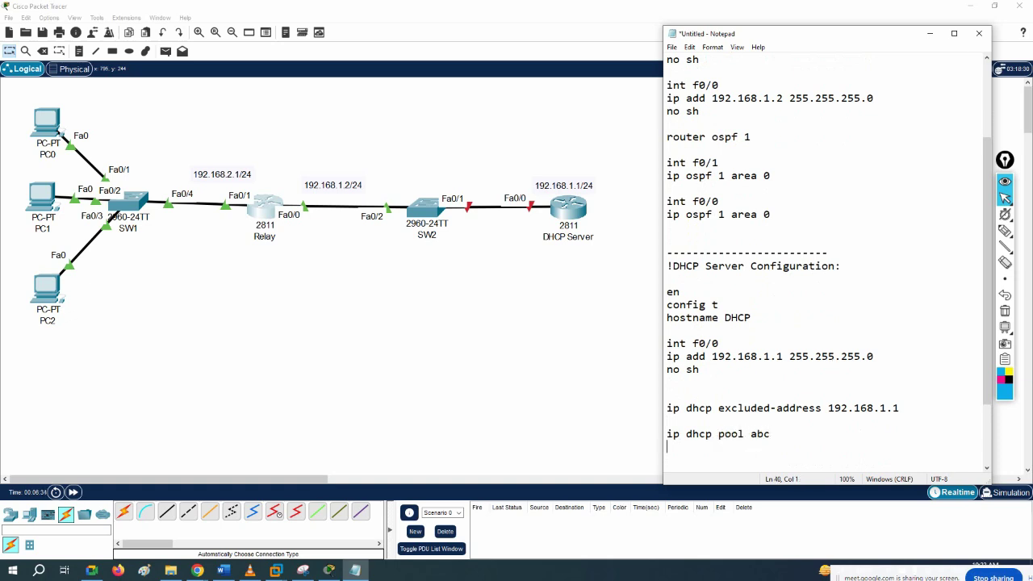
text(network 192.168.1.0 255.255.255.0)
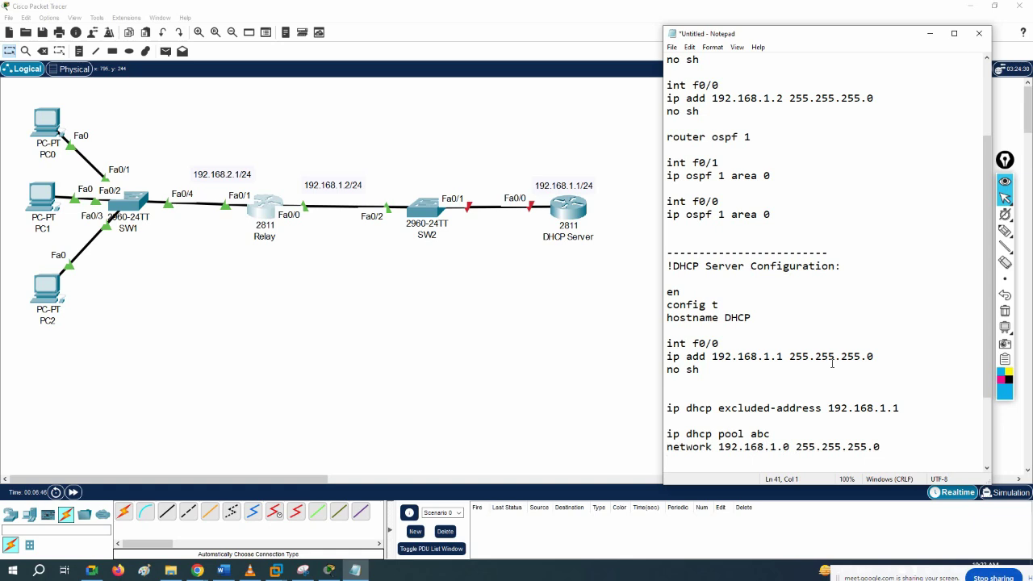
text(default-router 192.168)
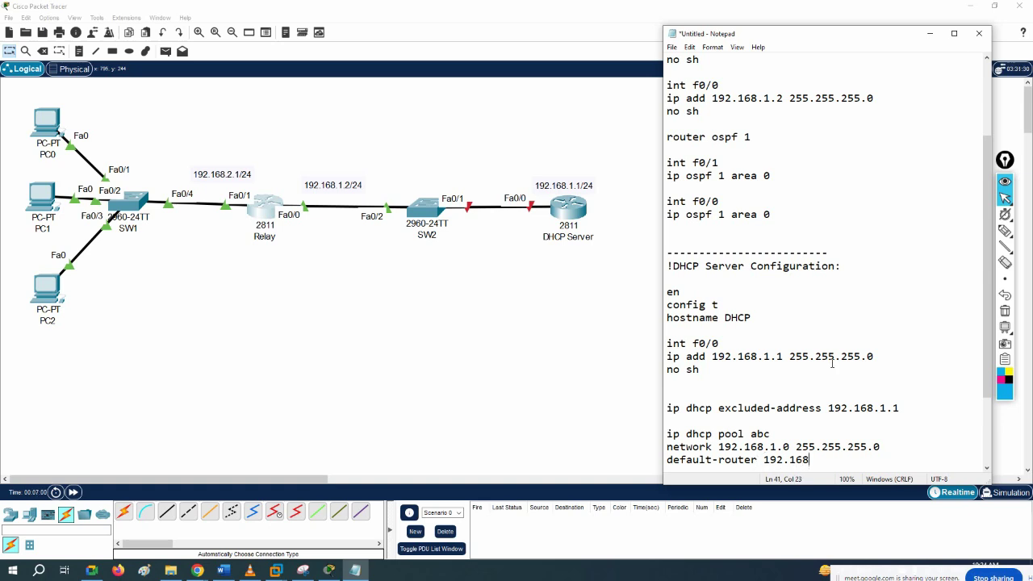
text(.1.1)
key(Return)
key(Return)
key(Return)
key(Return)
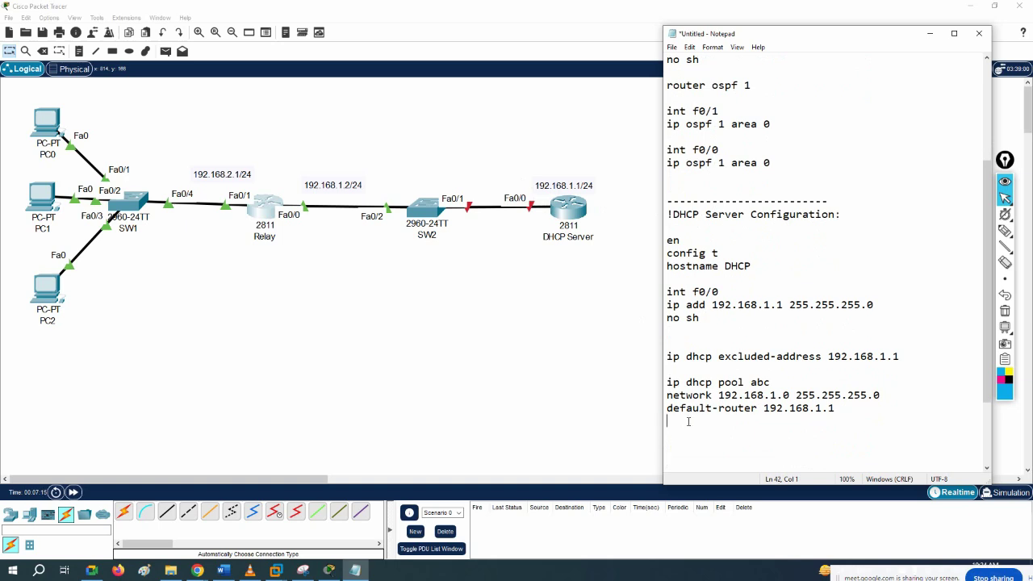
Step: Add "dns-server 8.8.8.8" and "domain-name abc.com" to the abc pool, and highlight the whole pool block
text(dns-server 8.8.8.8)
key(Return)
text(domain)
text(-name abc)
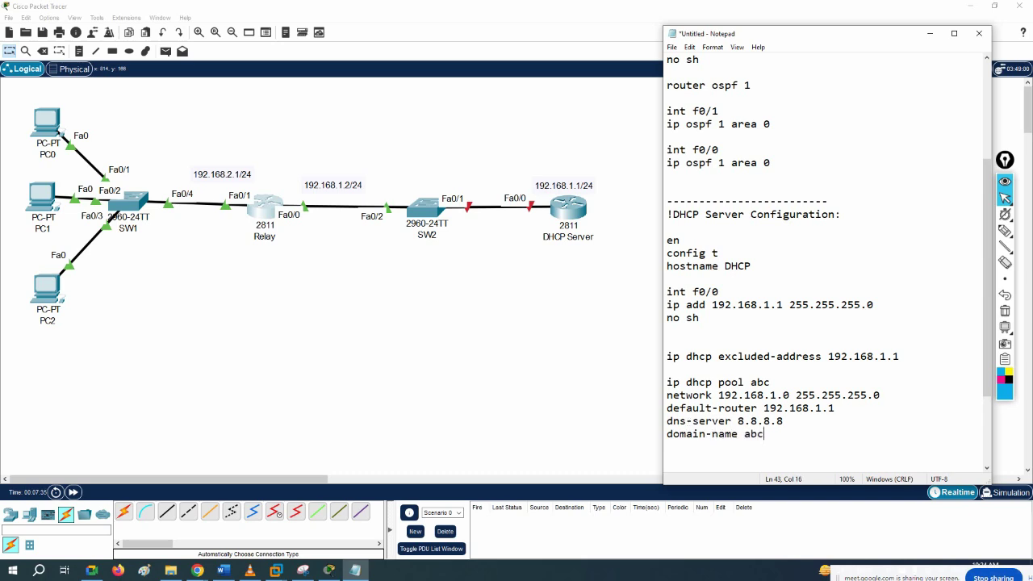
text(.ocm)
key(BackSpace)
key(BackSpace)
key(BackSpace)
text(m)
key(BackSpace)
key(BackSpace)
key(BackSpace)
text(com)
drag(794, 440, 659, 385)
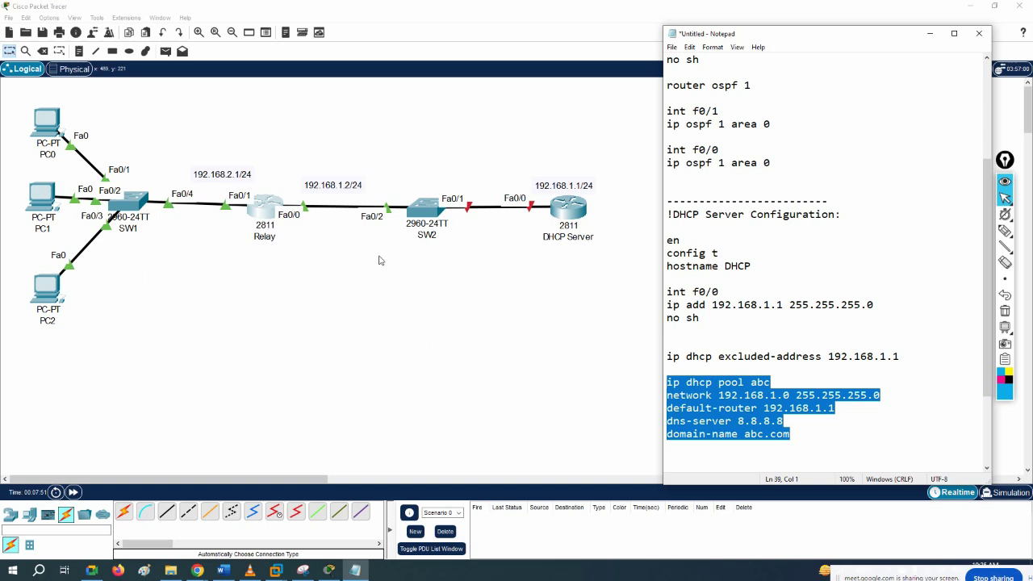
Step: Return to Packet Tracer and place two PCs in the topology, one above and one below SW2
click(466, 312)
click(27, 517)
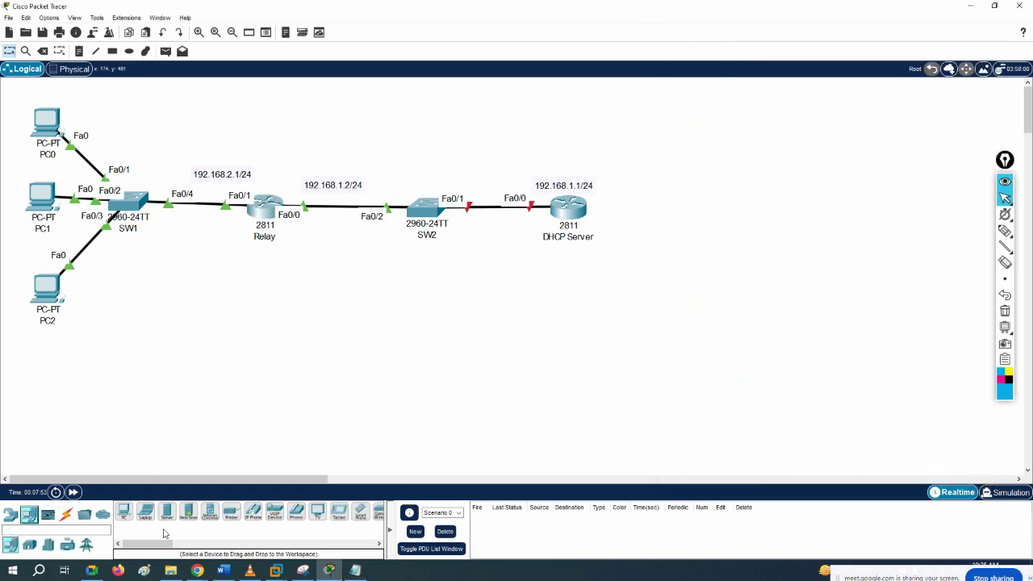
click(125, 514)
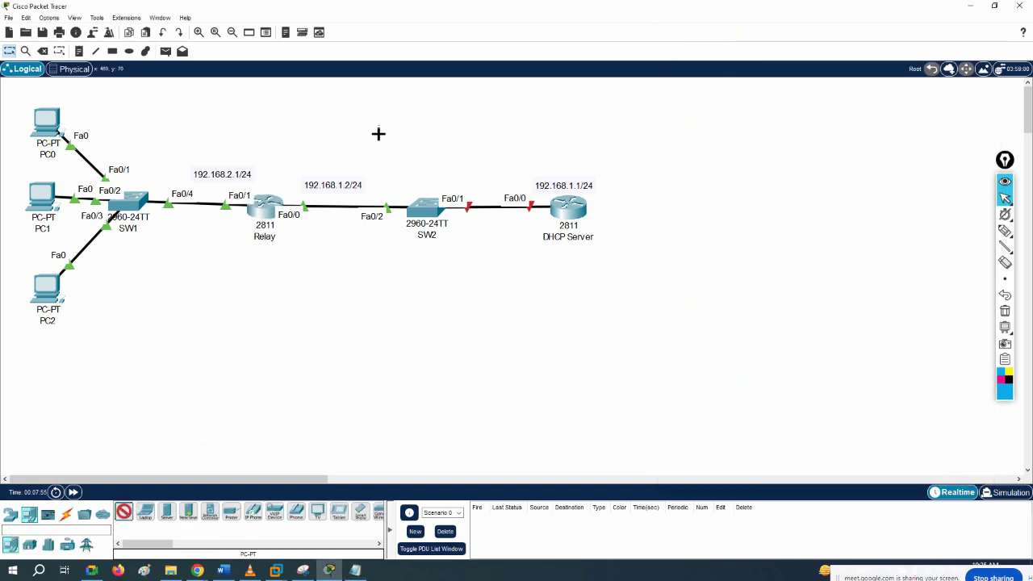
click(441, 105)
click(125, 514)
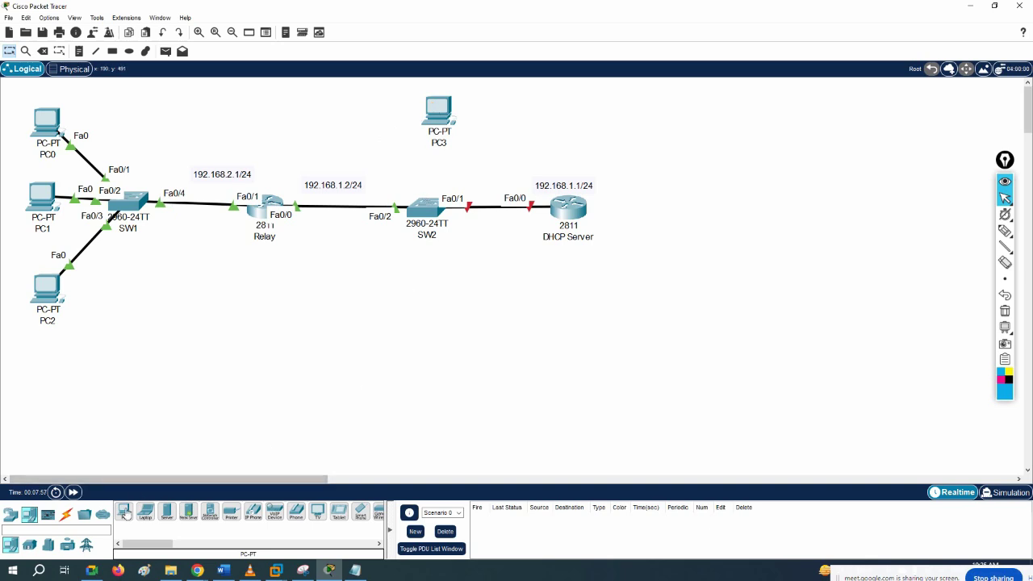
click(425, 317)
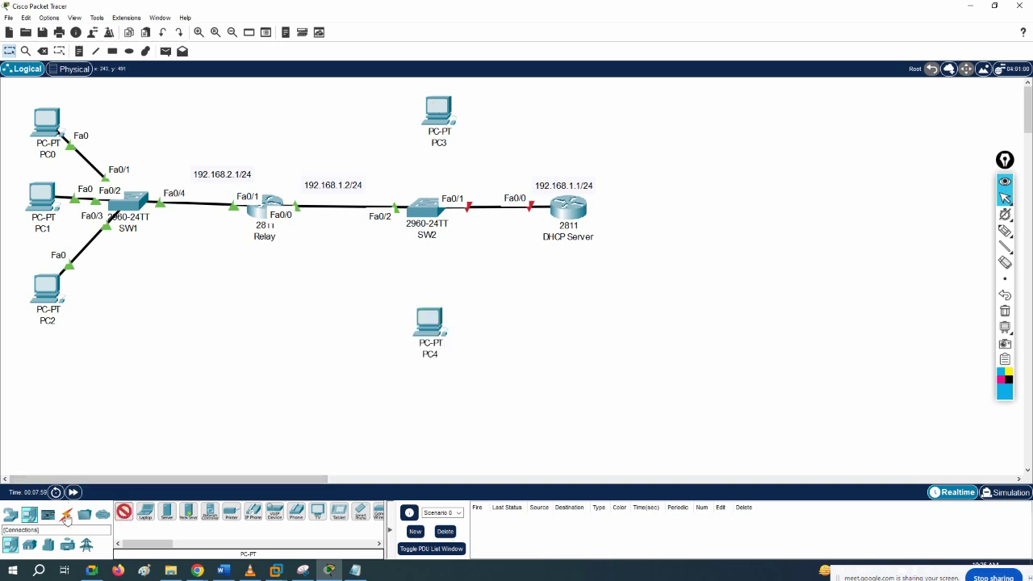
Step: Connect PC4 and PC3 to SW2 using automatically chosen connections
click(66, 514)
click(430, 323)
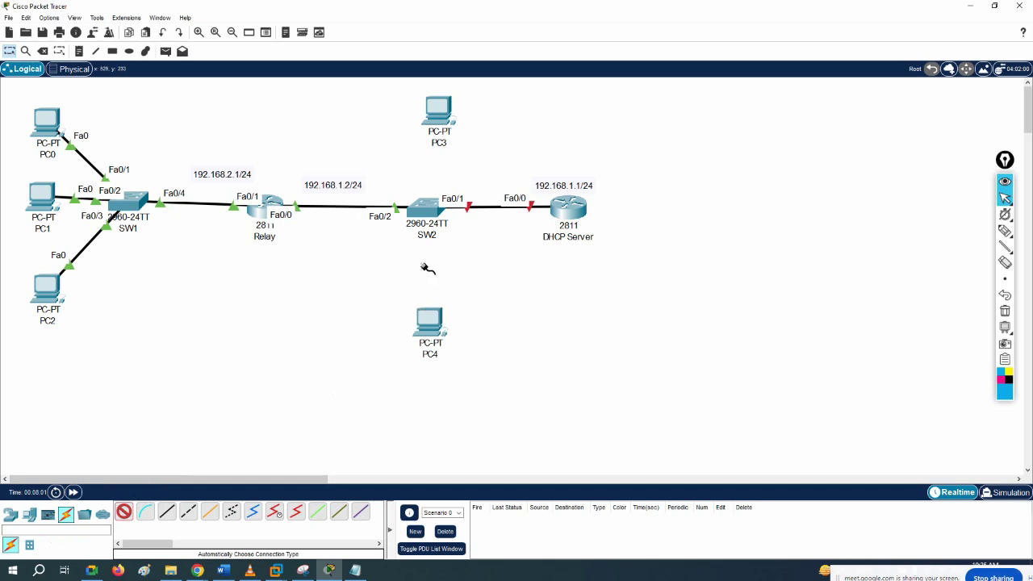
click(426, 210)
click(440, 121)
click(427, 208)
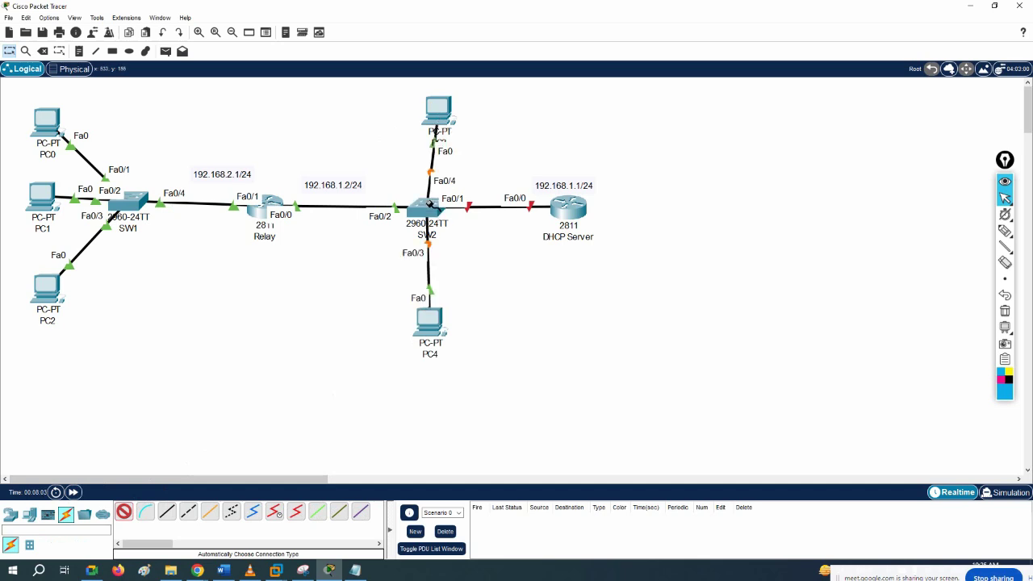
Step: Line up PC4 and PC3 vertically with SW2 in the topology, and bring the Notepad configuration back up
drag(425, 321, 417, 323)
drag(438, 116, 427, 110)
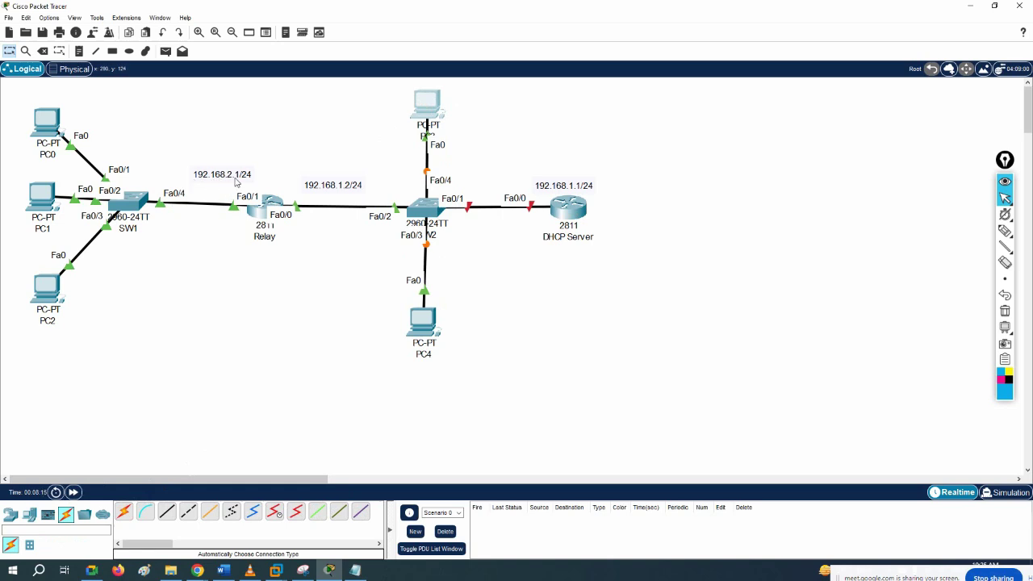
click(356, 570)
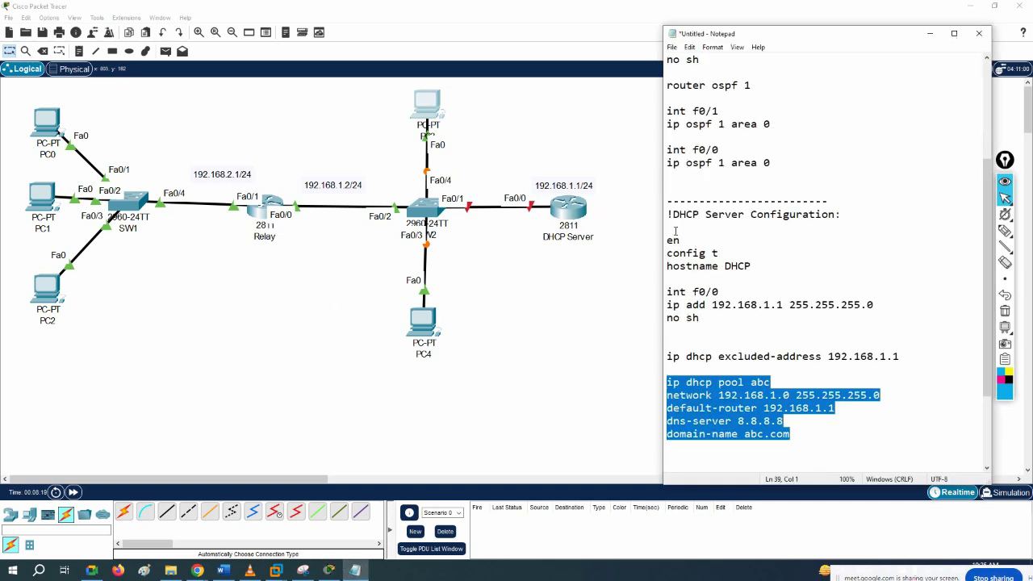
Step: Circle the abc pool block, the SW2 network, the SW1 network and the 192.168.2.1/24 label with the pen, and clear the markings
click(1006, 230)
mouse_move(715, 374)
mouse_down()
mouse_move(669, 372)
mouse_move(657, 429)
mouse_move(771, 461)
mouse_move(896, 435)
mouse_move(890, 396)
mouse_move(703, 367)
mouse_up()
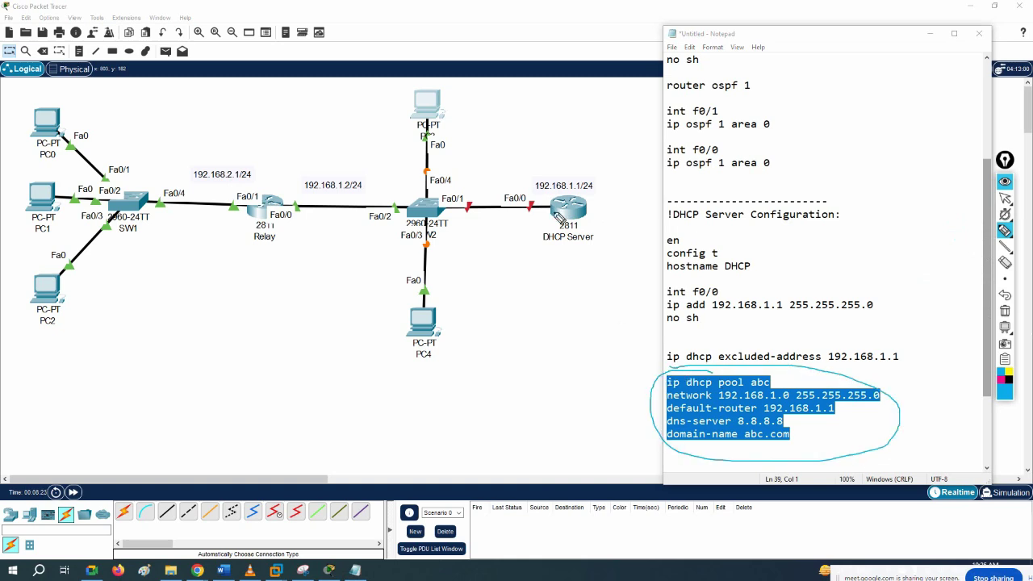
mouse_move(434, 103)
mouse_down()
mouse_move(379, 129)
mouse_move(318, 310)
mouse_move(381, 381)
mouse_move(582, 373)
mouse_move(645, 245)
mouse_move(555, 112)
mouse_move(363, 85)
mouse_up()
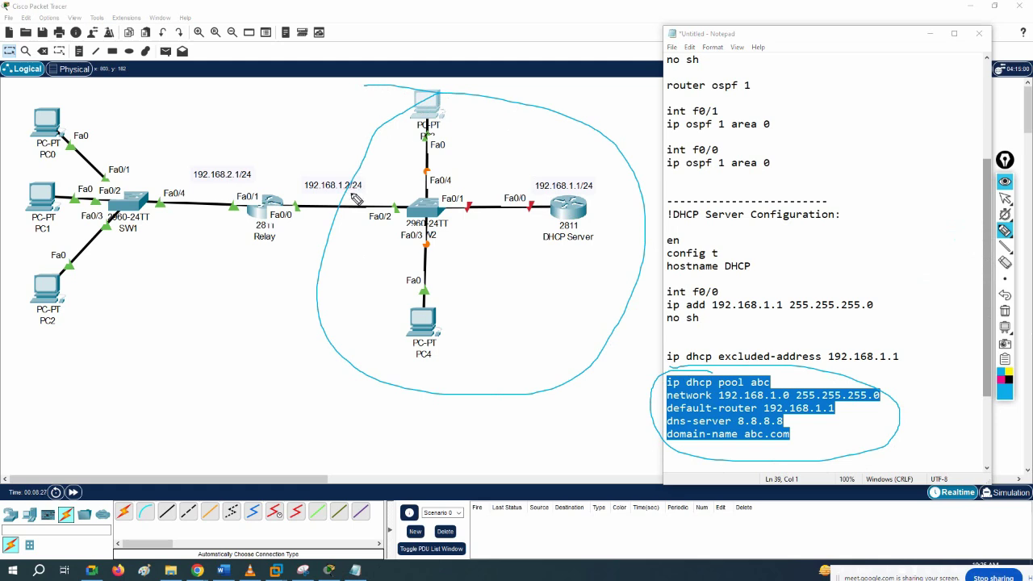
mouse_move(6, 84)
mouse_down()
mouse_move(205, 137)
mouse_move(220, 212)
mouse_move(211, 301)
mouse_move(114, 367)
mouse_up()
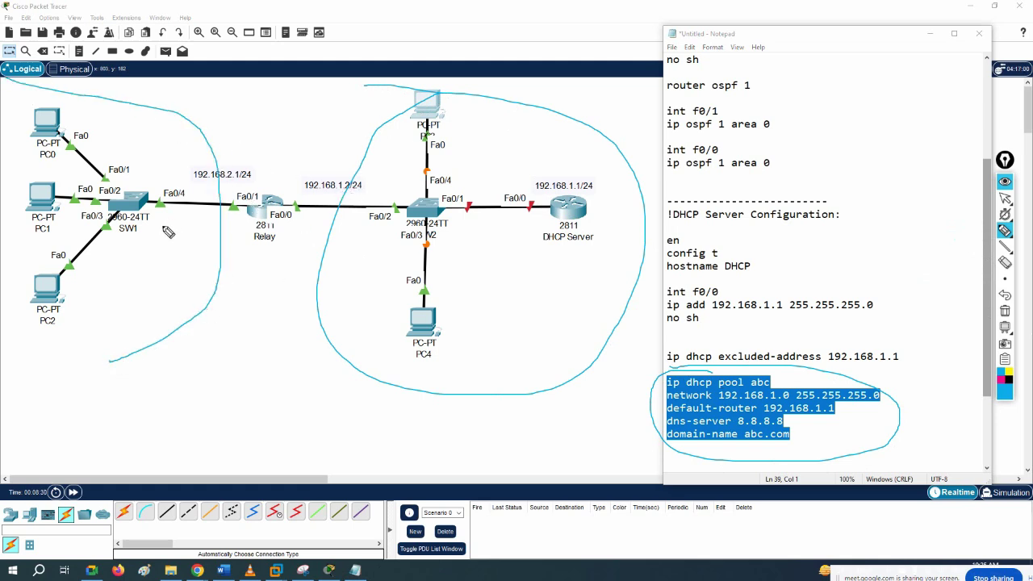
mouse_move(204, 191)
mouse_down()
mouse_move(235, 187)
mouse_move(269, 164)
mouse_move(196, 156)
mouse_move(240, 185)
mouse_up()
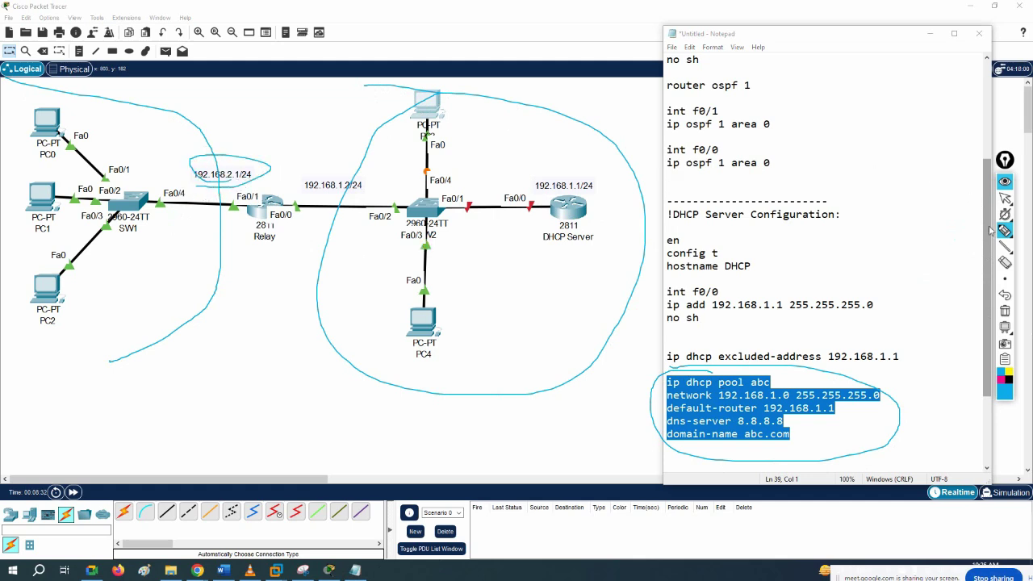
click(1005, 310)
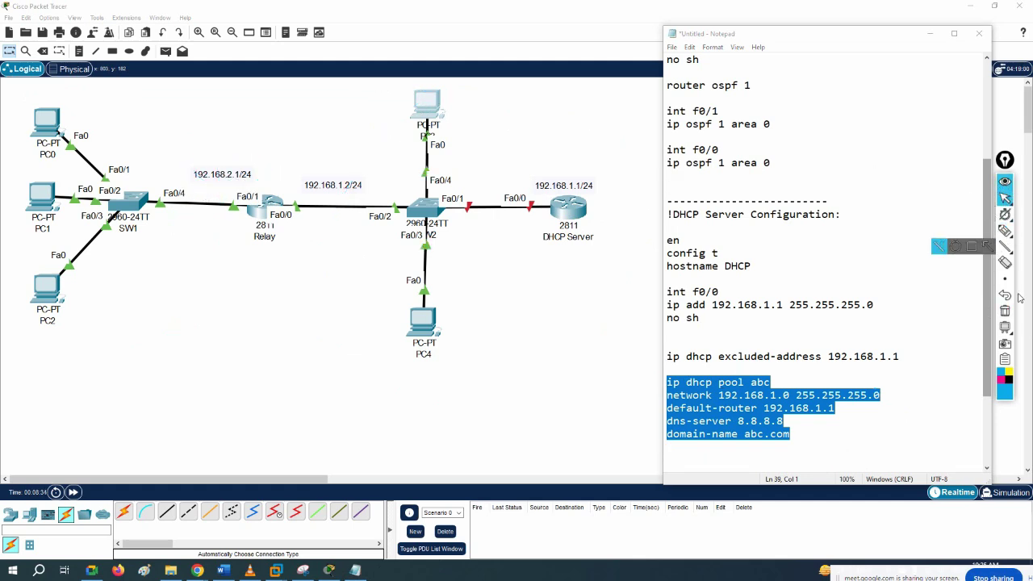
Step: Duplicate the "ip dhcp pool abc" block below the original and rename the copied pool abc1
click(810, 442)
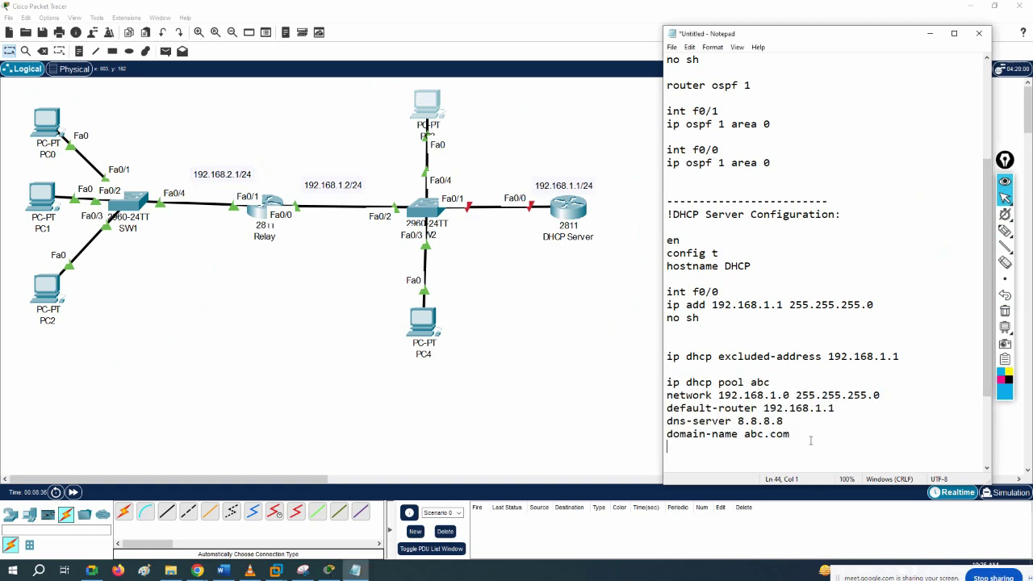
drag(812, 434, 657, 385)
key(ctrl+c)
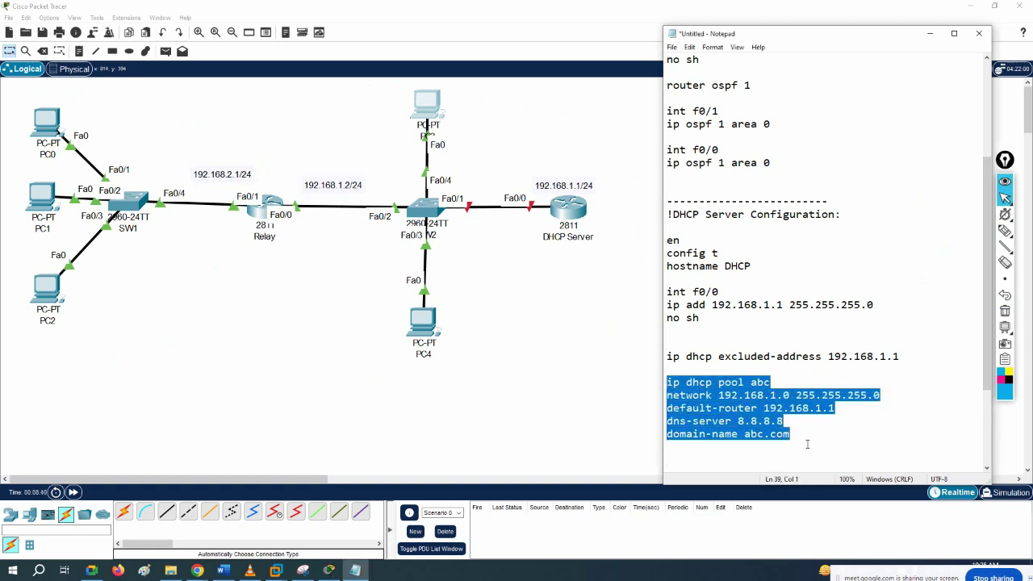
click(807, 444)
key(Return)
key(Return)
key(ctrl+v)
click(773, 411)
text(1)
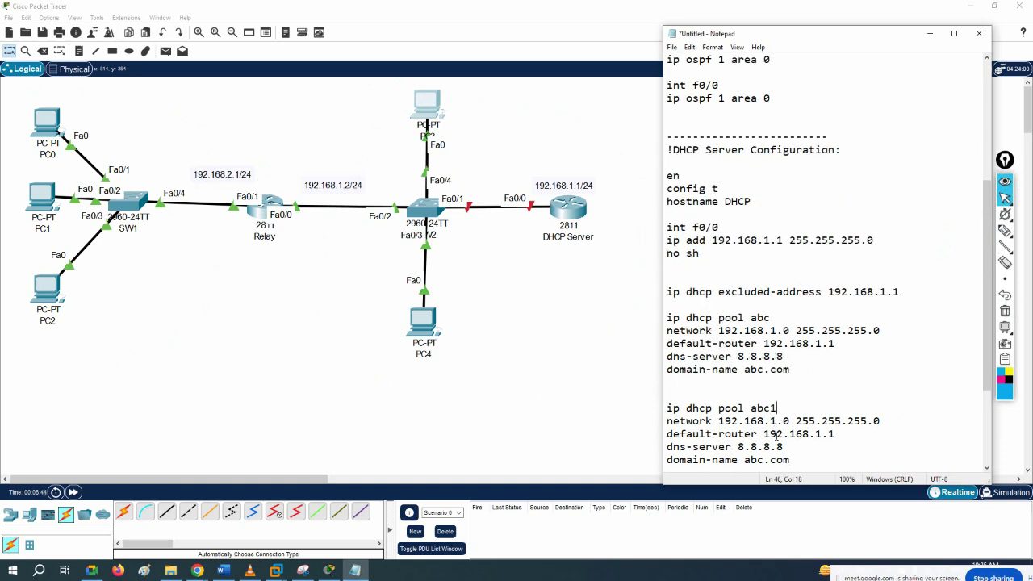
Step: Set the abc1 pool's network to 192.168.2.0 and its default-router to 192.168.2.1
double_click(774, 421)
text(2)
double_click(817, 434)
text(2)
scroll(812, 446, down, 2)
scroll(798, 369, down, 1)
scroll(823, 363, up, 1)
drag(824, 387, 693, 370)
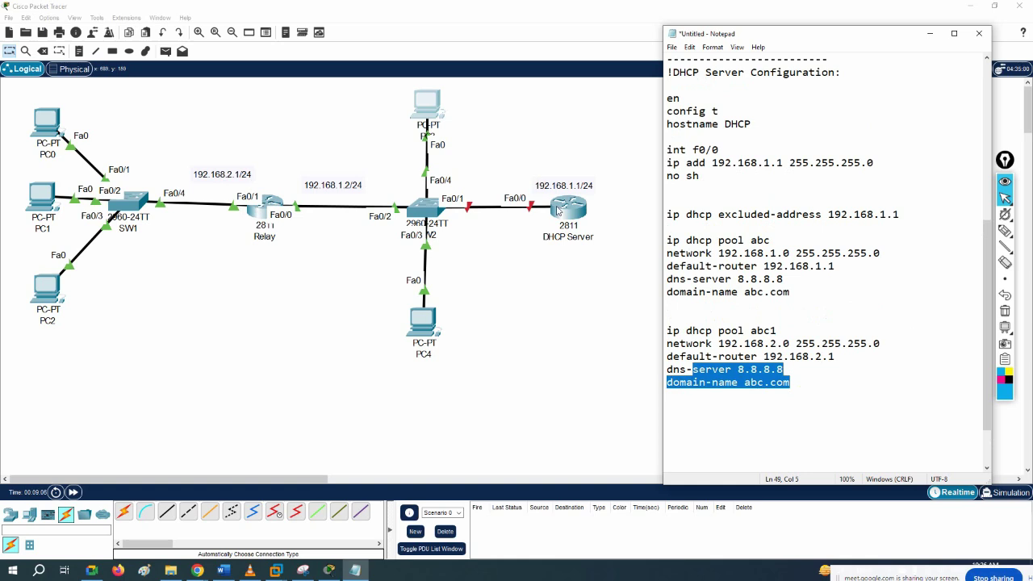
Step: Add "router ospf 1", "int f0/0" and "ip ospf 1 area 0" beneath the abc1 pool
click(809, 379)
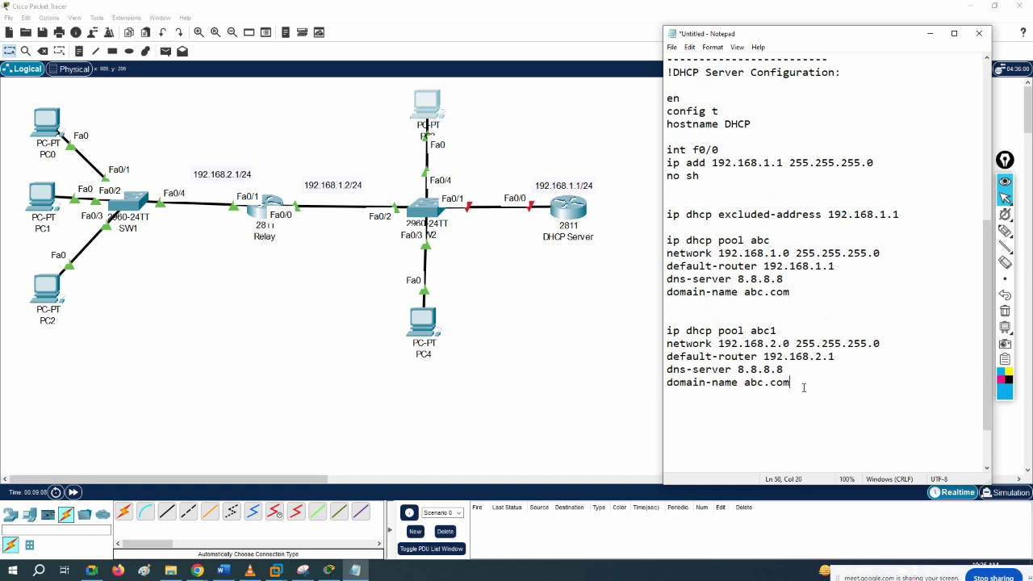
key(Return)
key(Return)
text(router ospf 1)
key(Return)
key(Return)
text(int f)
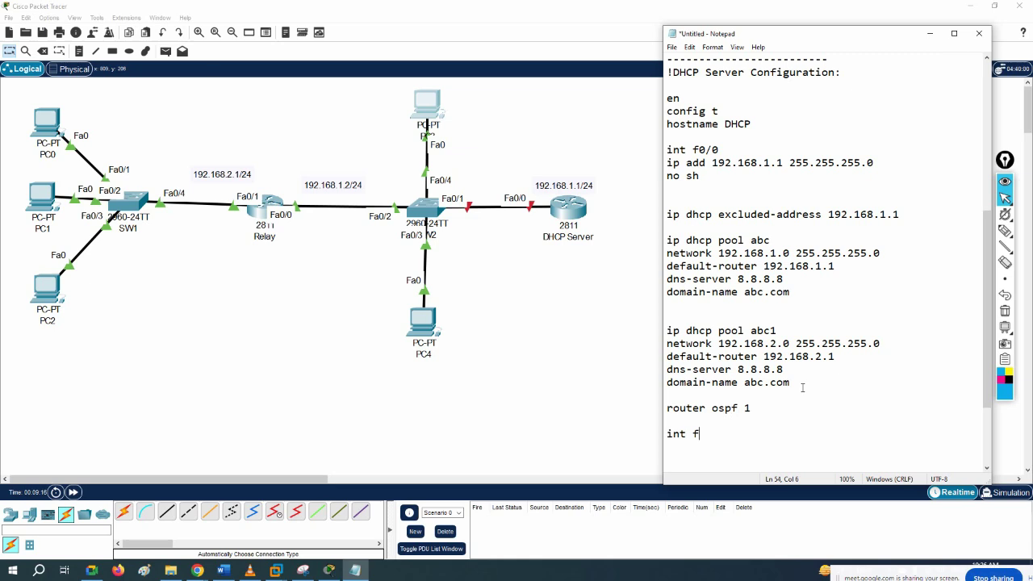
text(0/0)
key(Return)
text(ip ospf 1 area 0)
Step: Copy the whole DHCP Server configuration from Notepad and open the DHCP Server router's command line maximized in Packet Tracer
drag(773, 448, 660, 68)
key(ctrl+c)
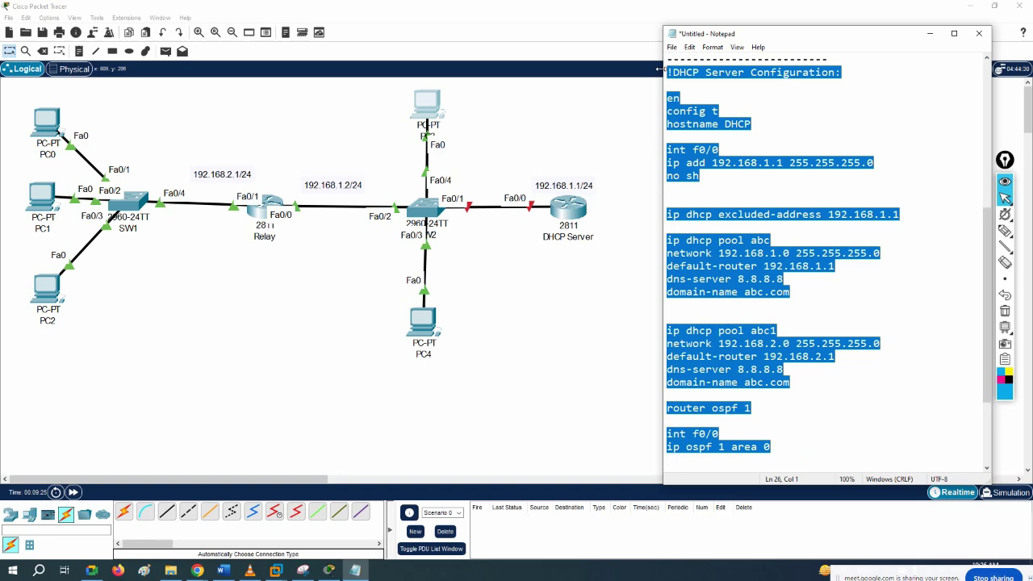
click(574, 209)
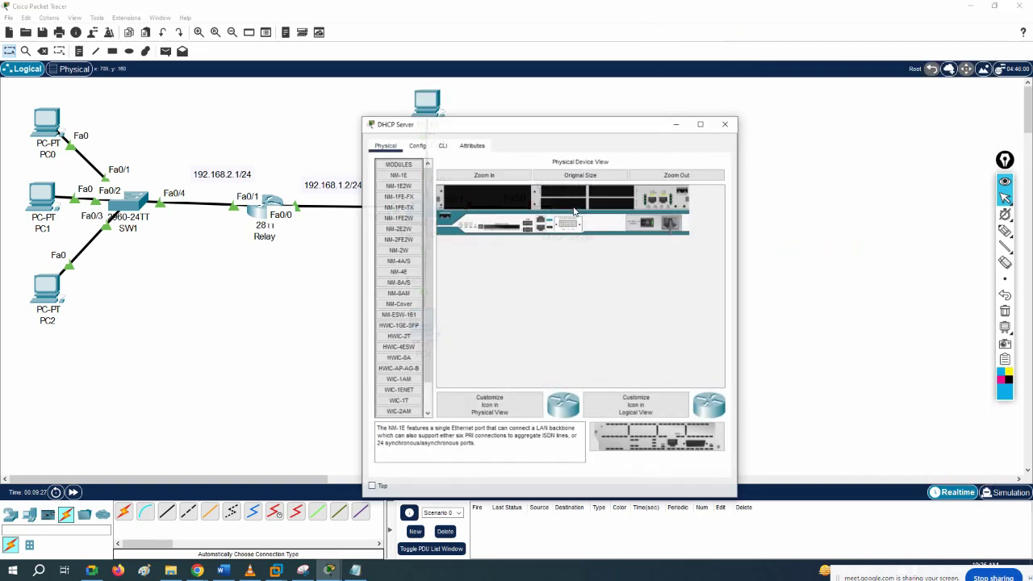
click(443, 145)
click(701, 124)
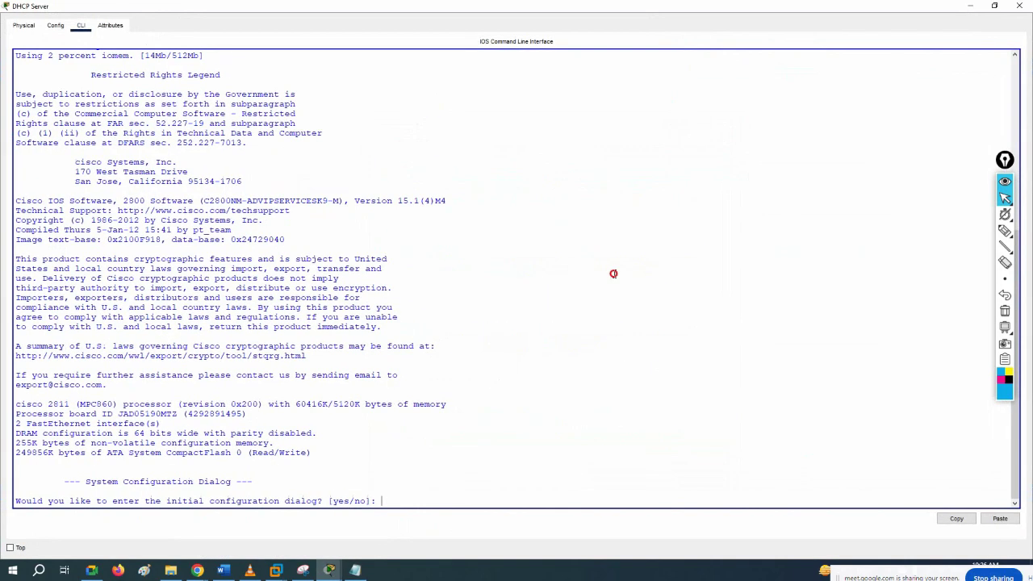
Step: Answer "no" to the initial configuration dialog and continue to the router's command prompt
text(no)
key(Return)
key(Return)
key(Return)
key(Return)
key(Return)
key(Return)
key(Return)
key(Return)
key(Return)
key(Return)
key(Return)
key(Return)
key(Return)
key(Return)
key(Return)
key(Return)
key(Return)
key(Return)
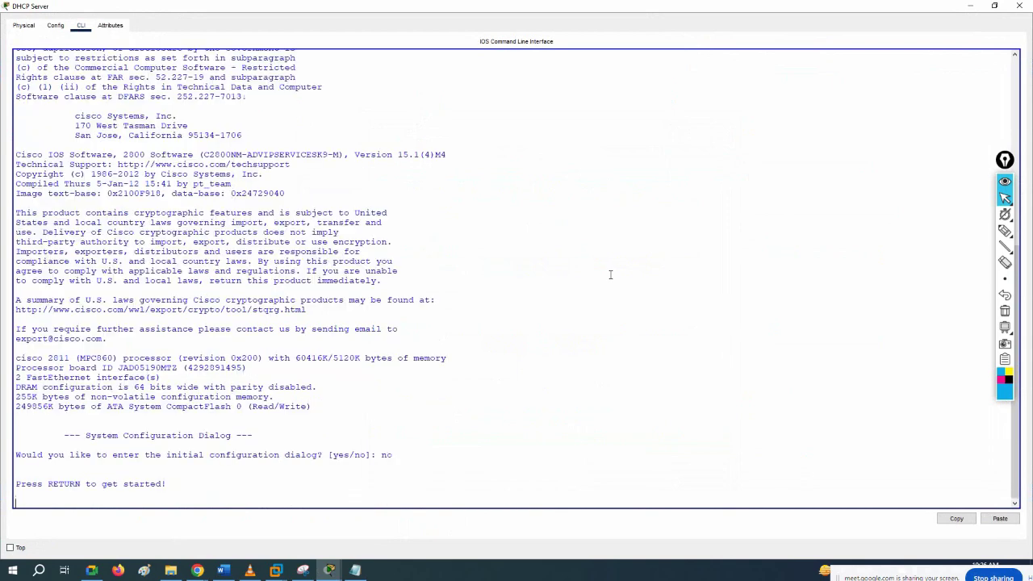
Step: Paste the copied configuration into the DHCP Server router's command line and minimize its window
right_click(308, 300)
click(327, 318)
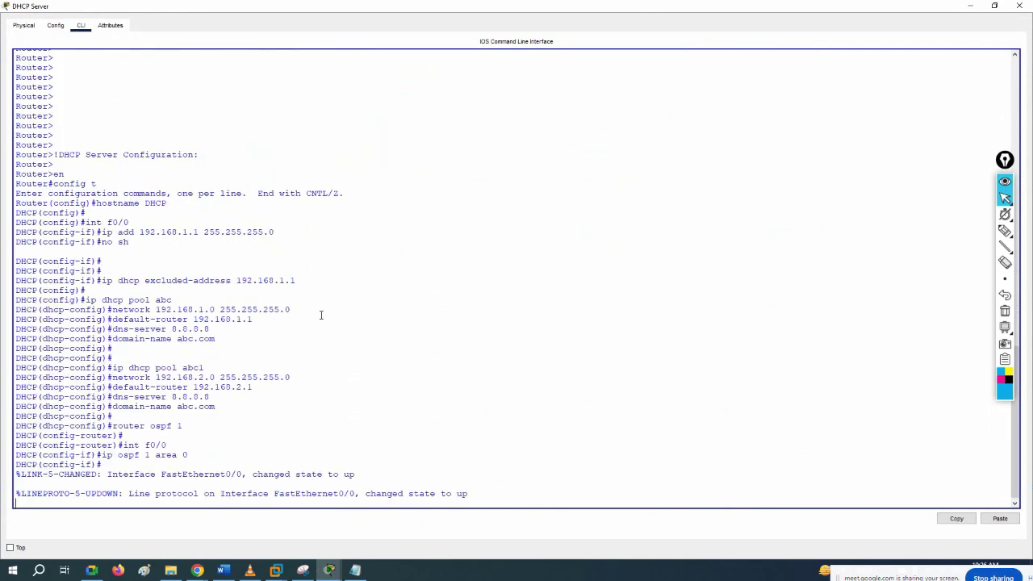
key(Return)
key(Return)
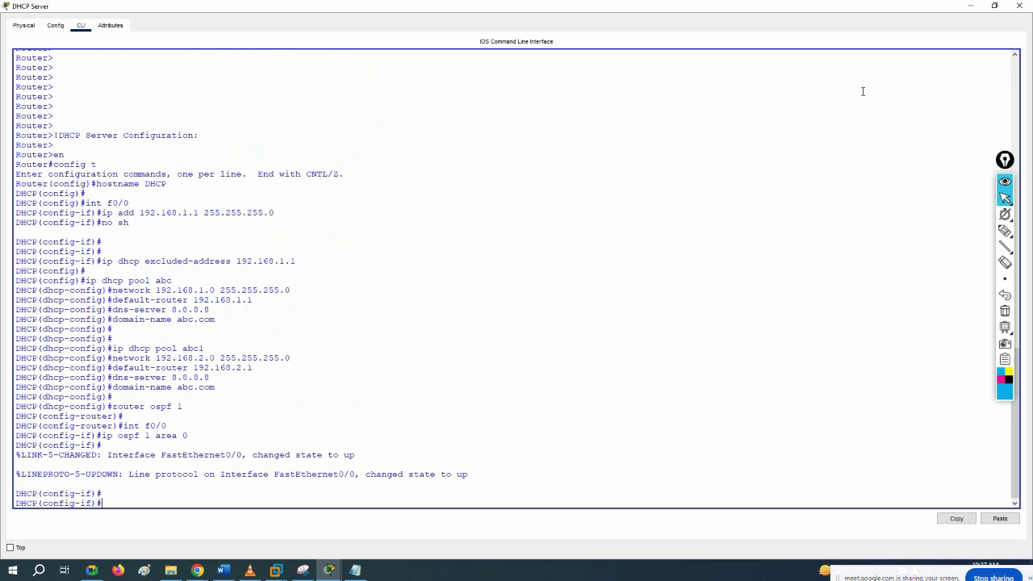
click(970, 6)
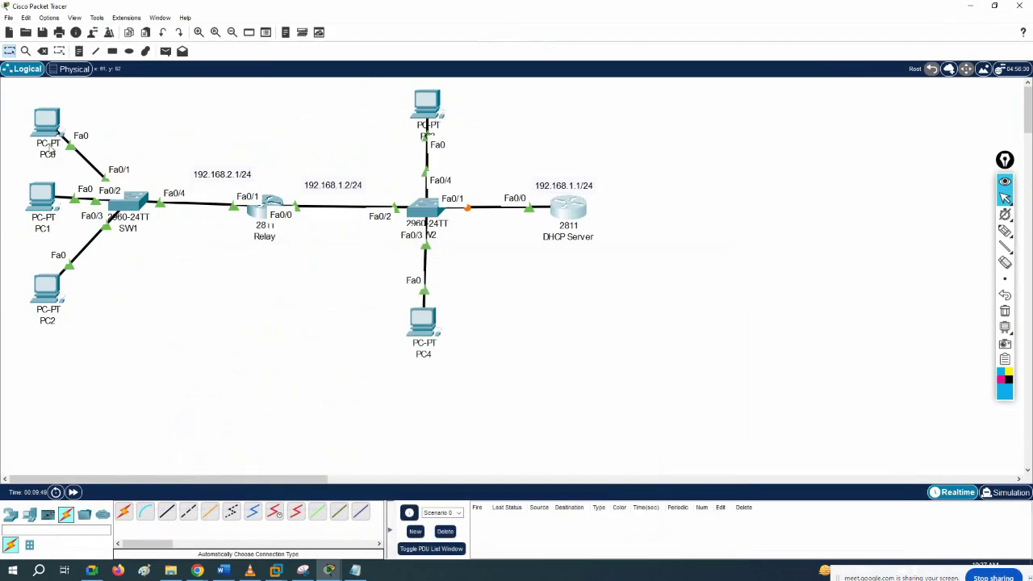
Step: Open PC0's desktop applications beside the topology, return to the workspace and fast-forward the network time
click(48, 134)
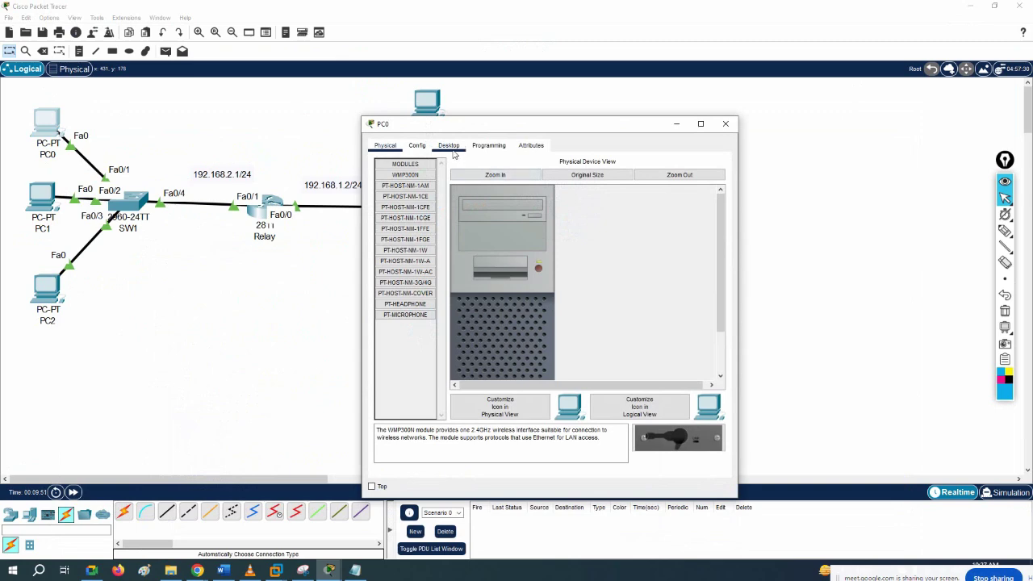
click(451, 147)
drag(476, 124, 722, 143)
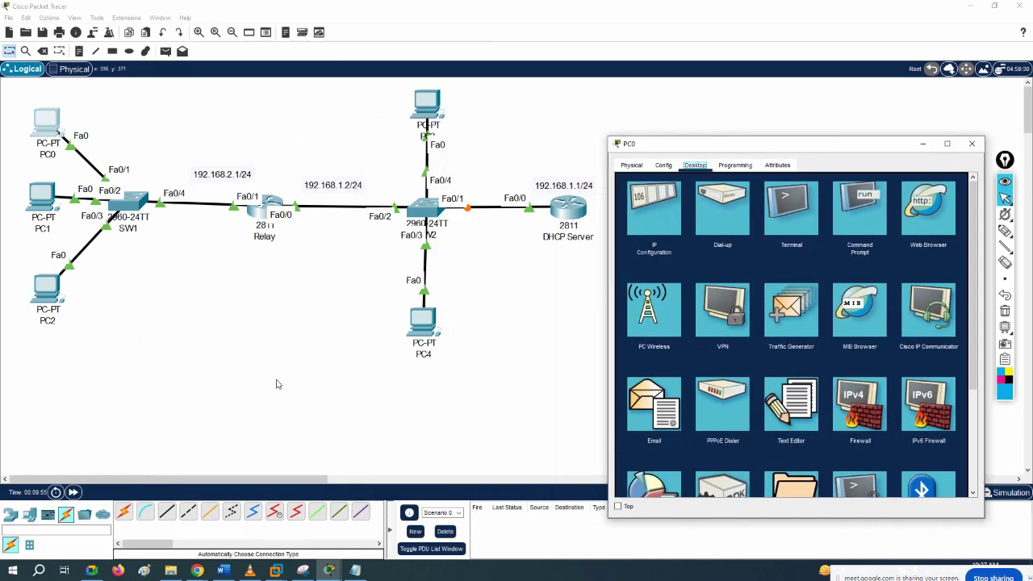
click(276, 384)
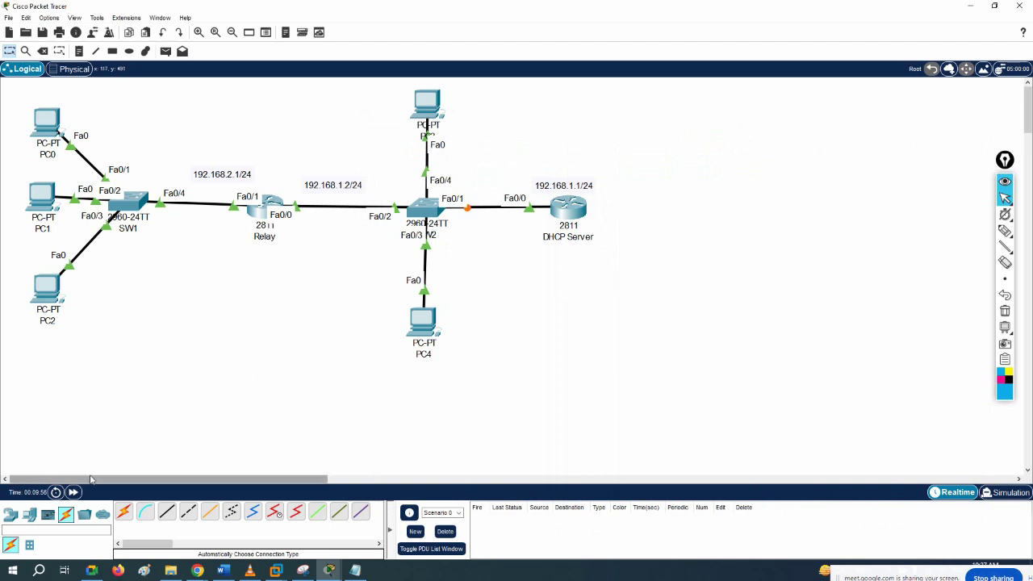
click(72, 493)
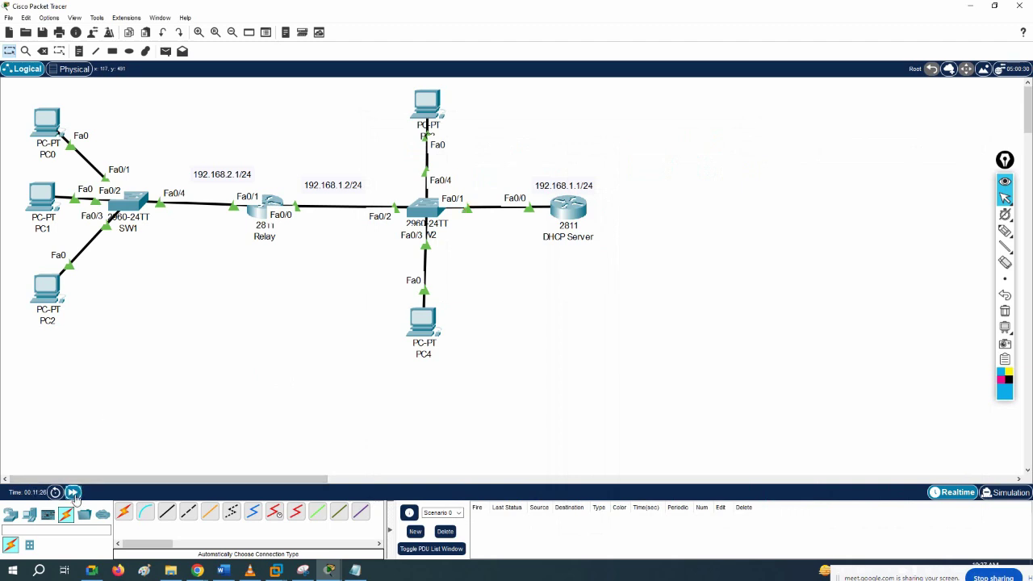
Step: Set PC0's IP configuration to DHCP to request an address, and close its window
click(46, 122)
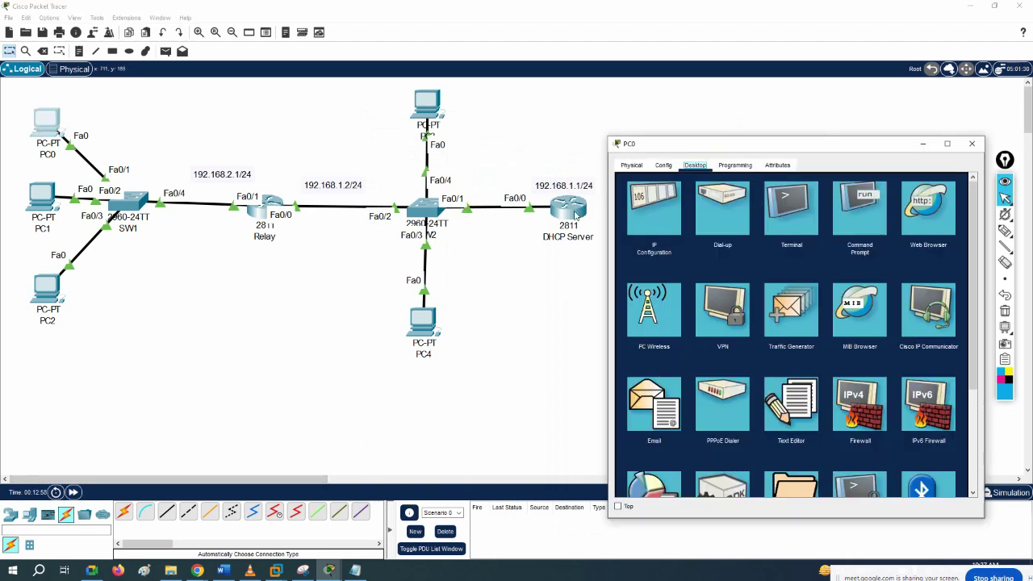
click(666, 216)
click(641, 227)
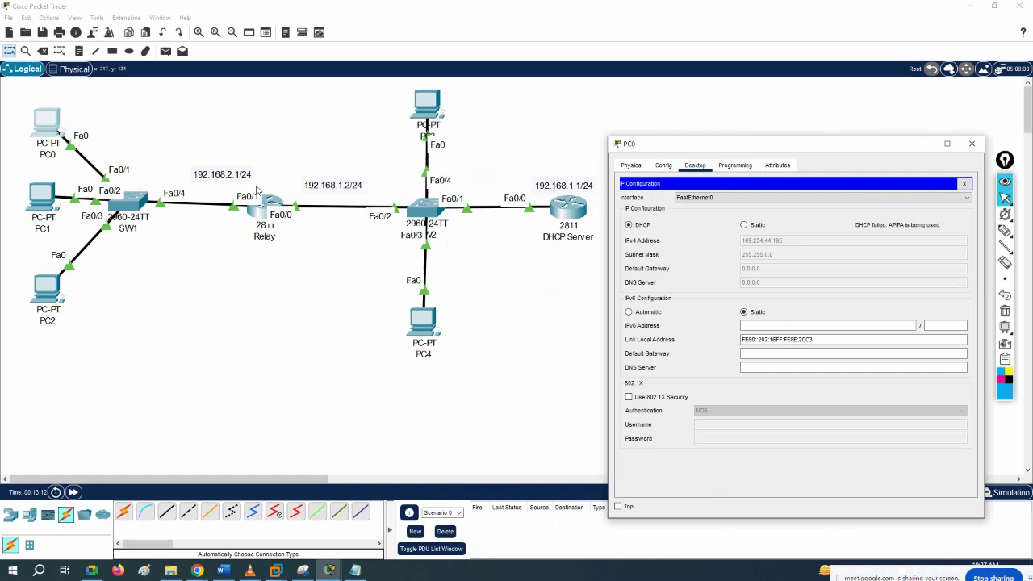
click(975, 145)
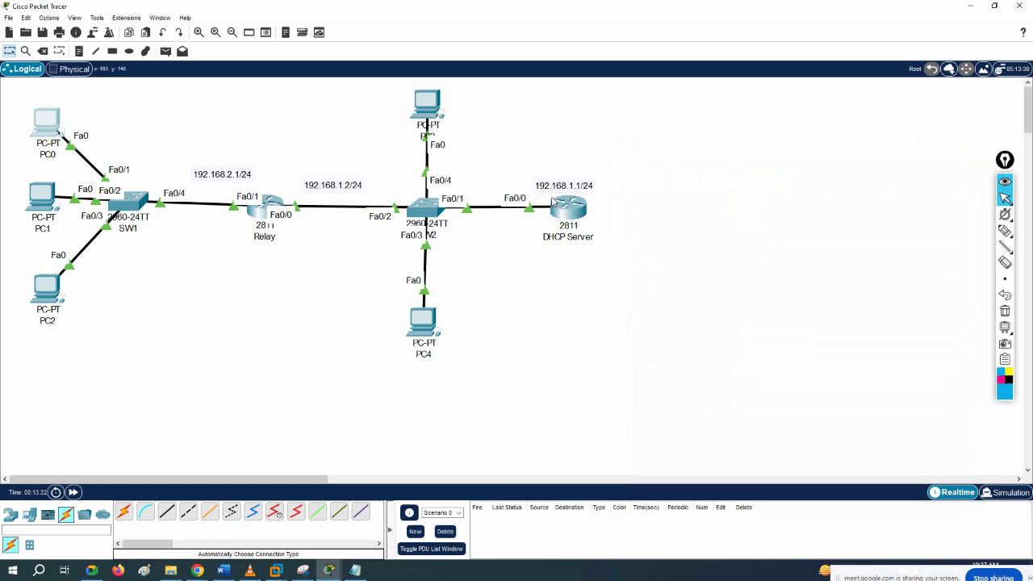
Step: Draw pen paths from PC3, PC4 and PC0 to the DHCP Server, circle the Relay router and the SW2 PCs, and clear the markings
click(999, 234)
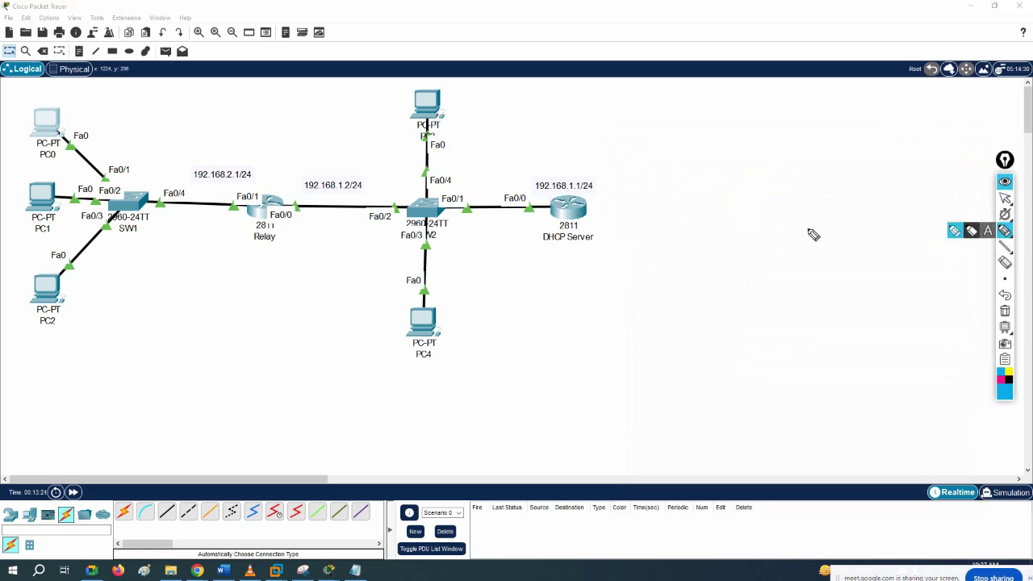
mouse_move(429, 129)
mouse_down()
mouse_move(464, 185)
mouse_move(589, 198)
mouse_up()
mouse_move(449, 305)
mouse_down()
mouse_move(437, 240)
mouse_move(545, 209)
mouse_up()
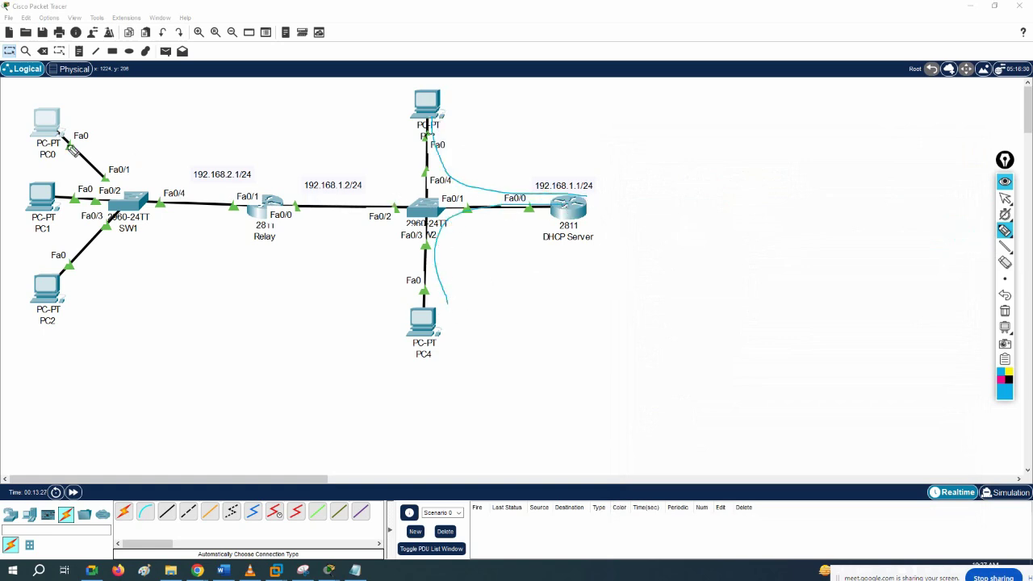
mouse_move(50, 121)
mouse_down()
mouse_move(104, 155)
mouse_move(236, 195)
mouse_move(593, 199)
mouse_up()
mouse_move(263, 168)
mouse_down()
mouse_move(237, 172)
mouse_move(216, 204)
mouse_move(351, 232)
mouse_move(295, 172)
mouse_move(230, 181)
mouse_up()
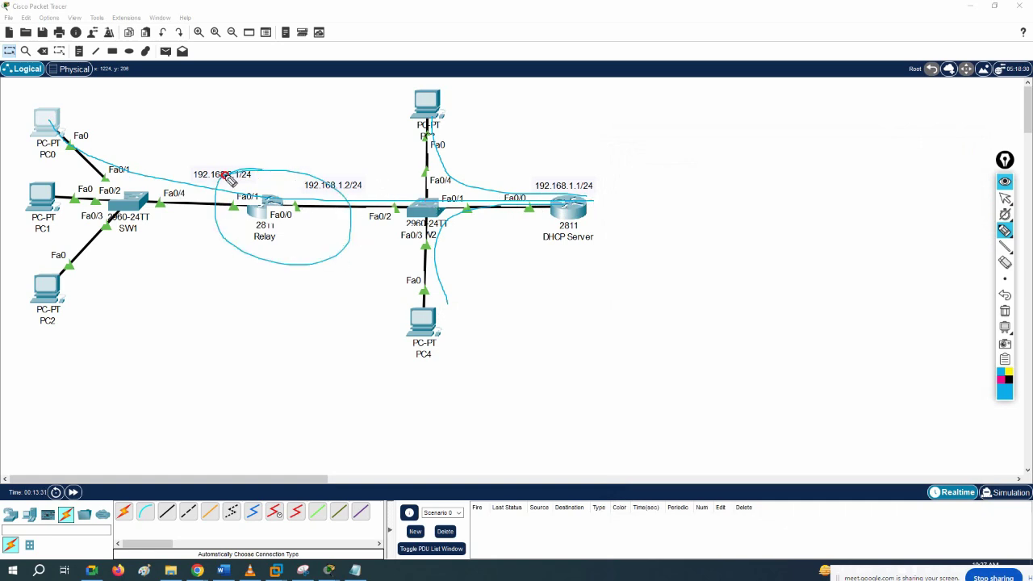
mouse_move(415, 89)
mouse_down()
mouse_move(427, 346)
mouse_move(440, 149)
mouse_up()
drag(444, 206, 558, 207)
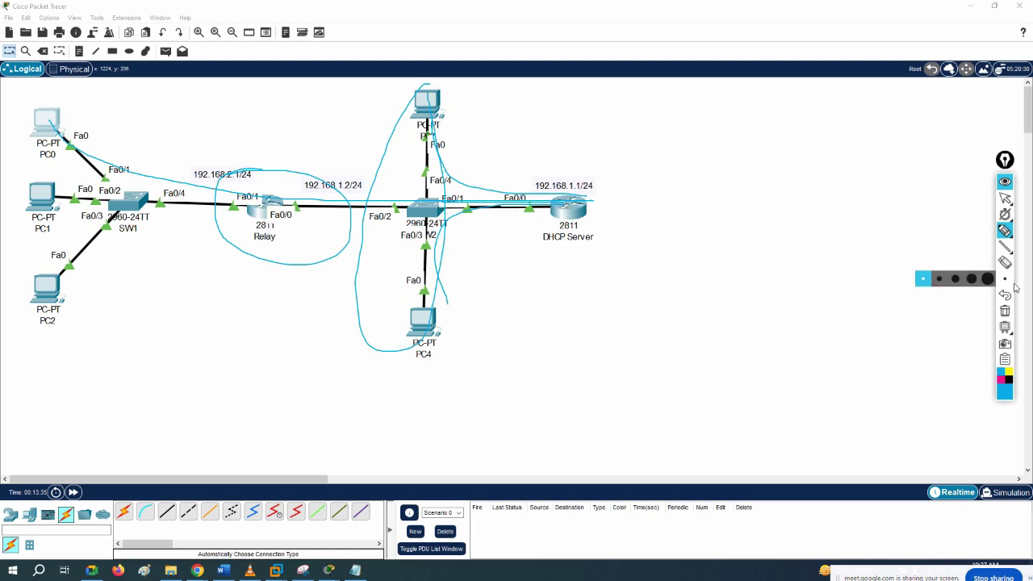
click(1005, 311)
click(1005, 198)
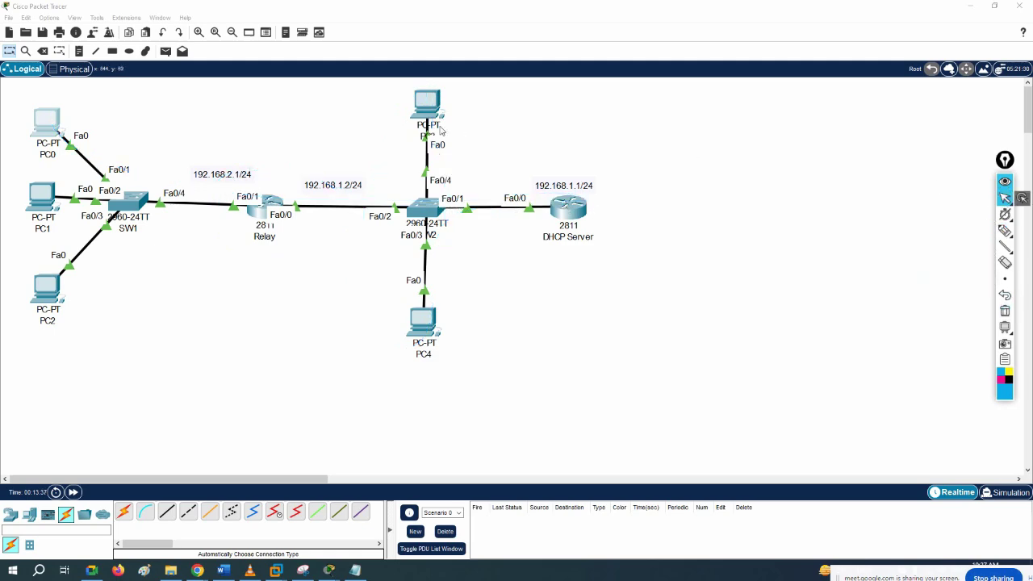
Step: Set PC3's IP configuration to DHCP and move its window aside to show the topology
click(427, 103)
click(449, 145)
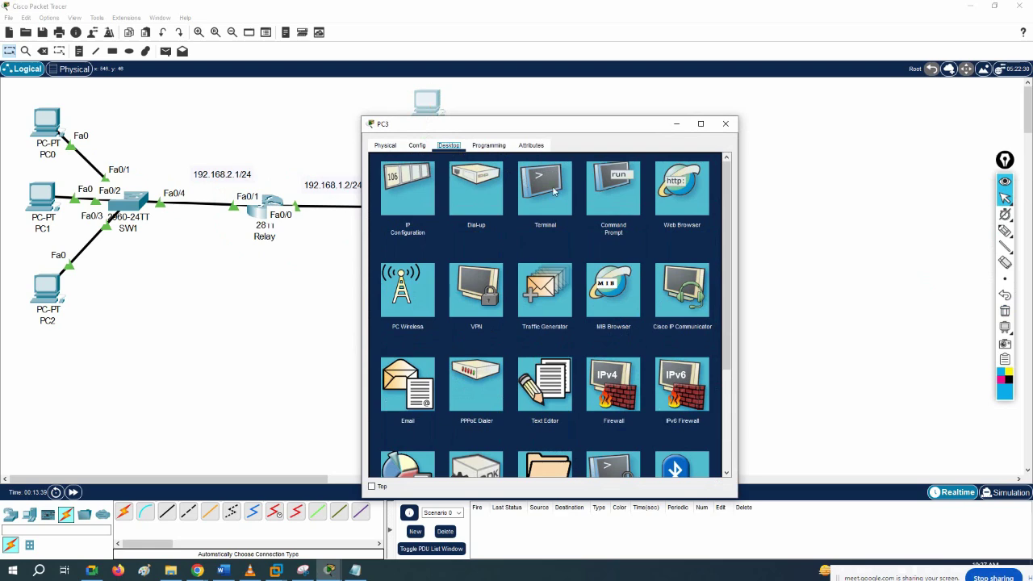
click(397, 181)
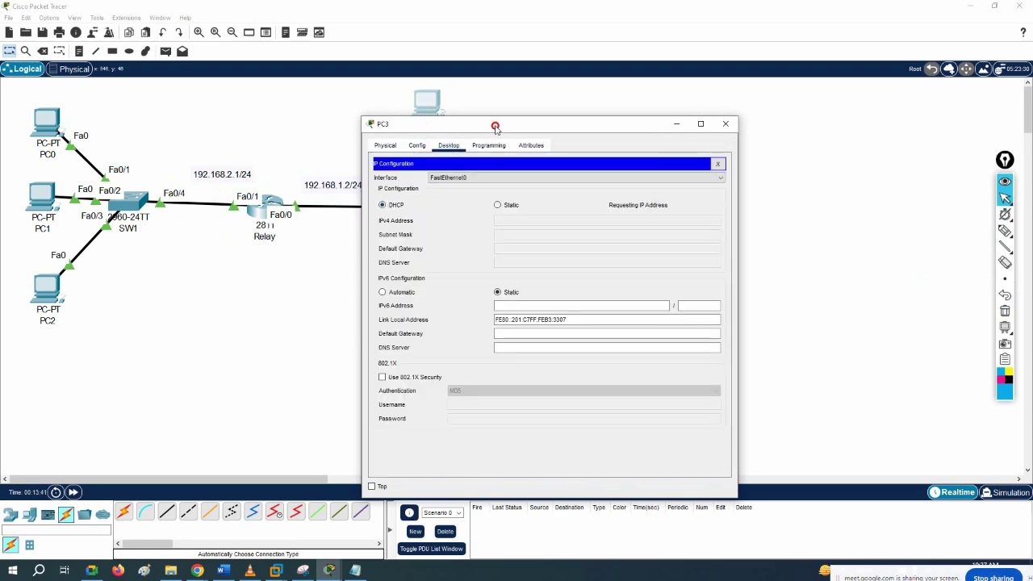
drag(491, 122, 661, 112)
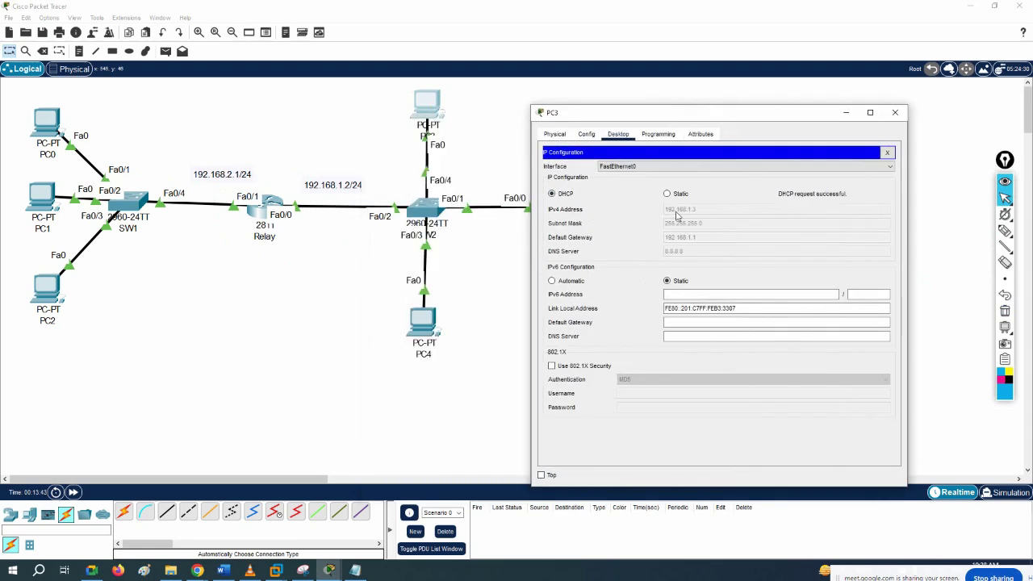
Step: Set PC4's IP configuration to DHCP, move its window aside to show the topology, and close it
click(420, 321)
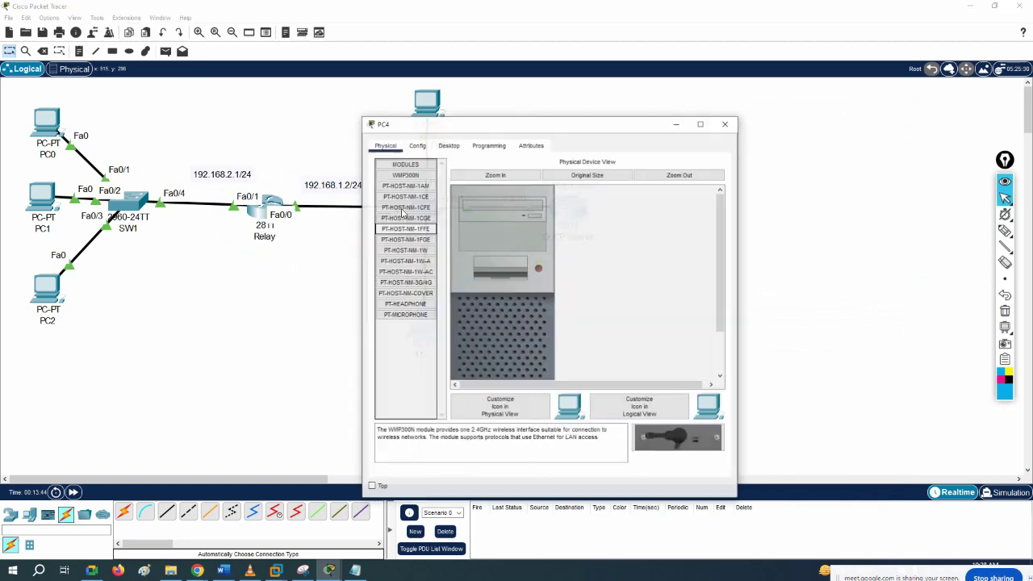
click(449, 146)
click(408, 193)
click(383, 205)
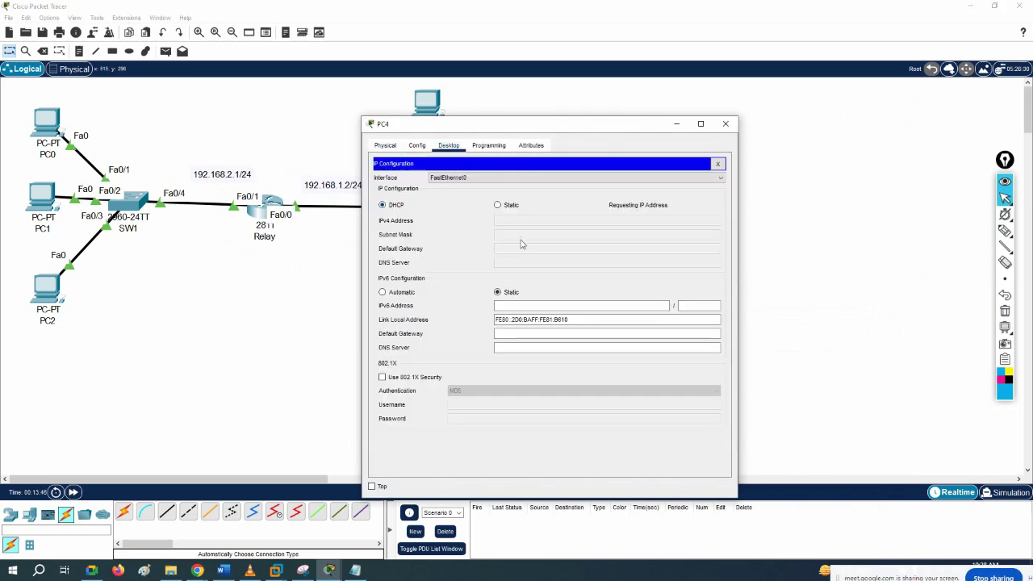
drag(540, 126, 642, 128)
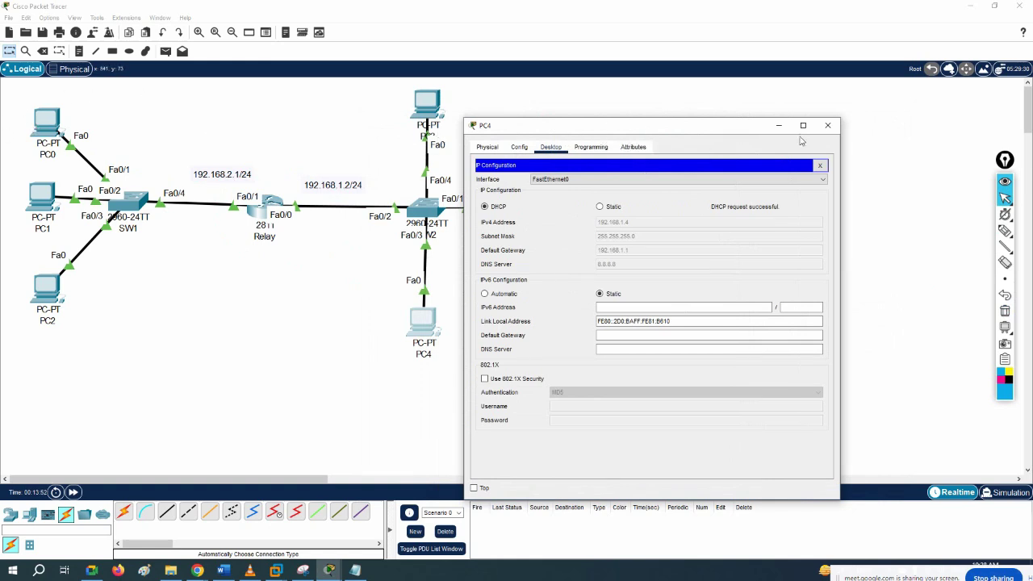
click(828, 125)
Step: Switch to Notepad and append "int f0/1" and "ip helper-address 192.168.1.1" to the end of the Relay configuration
click(355, 571)
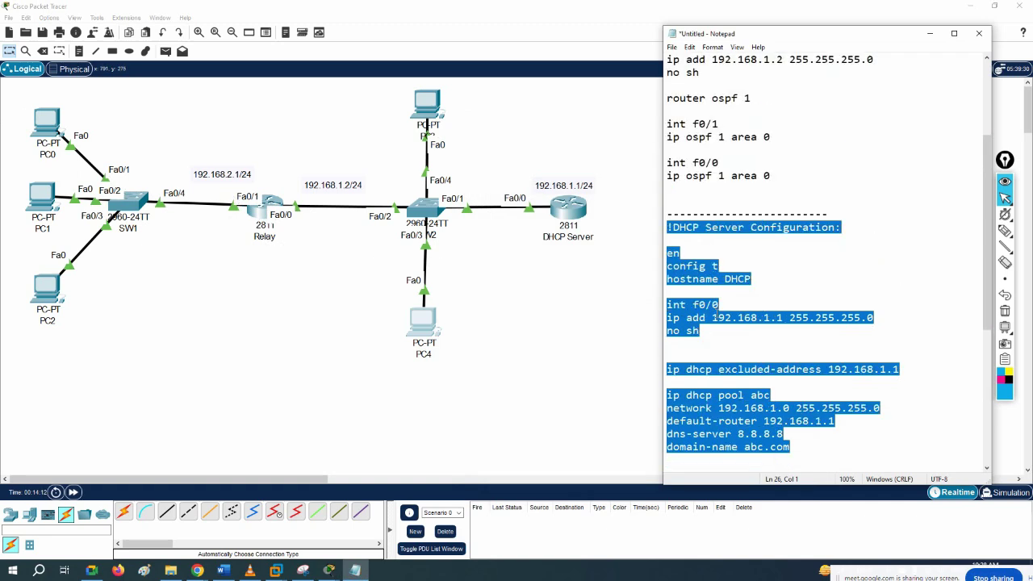
scroll(703, 317, up, 8)
click(739, 333)
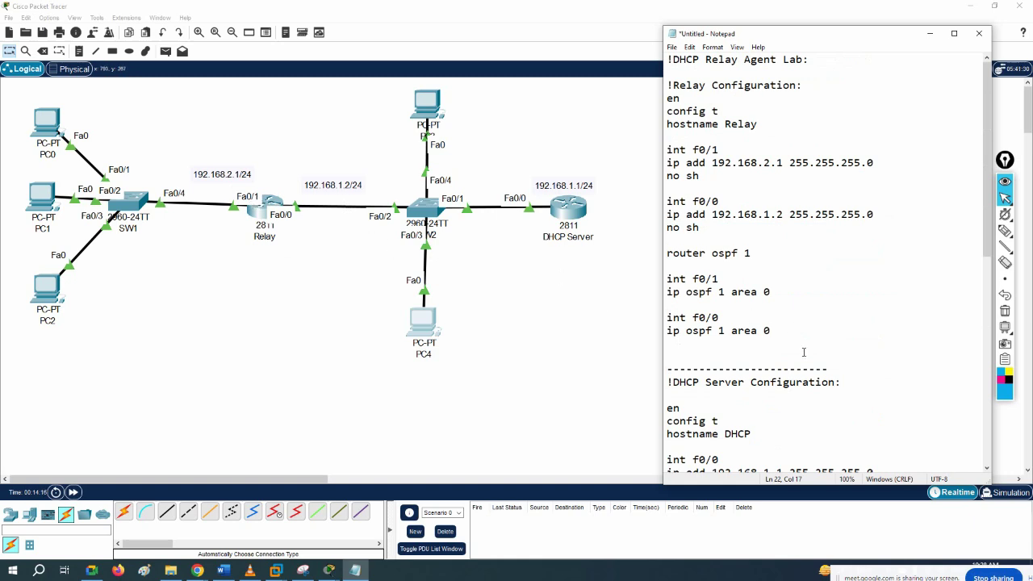
key(Return)
key(Return)
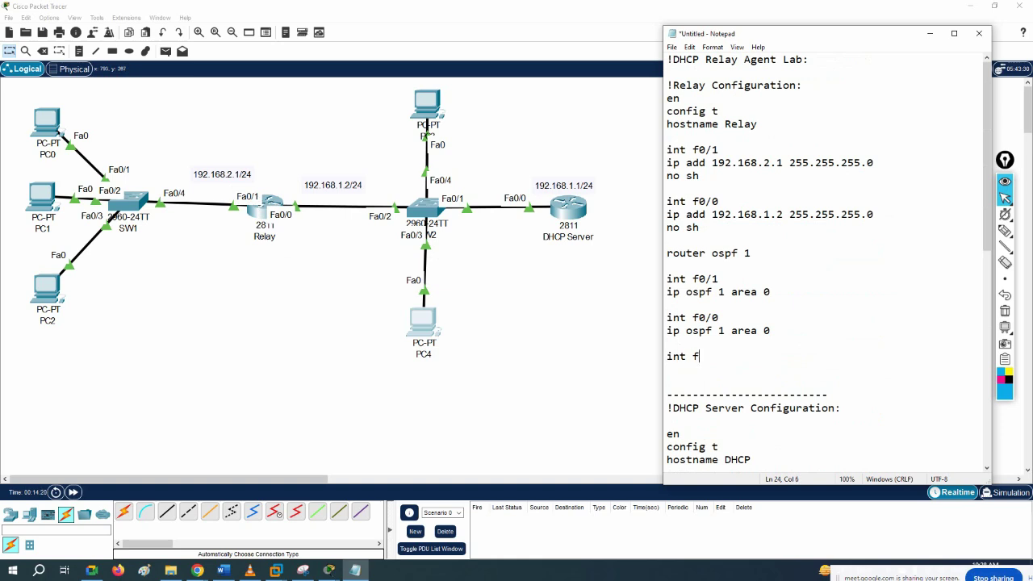
text(int f0/1)
key(Return)
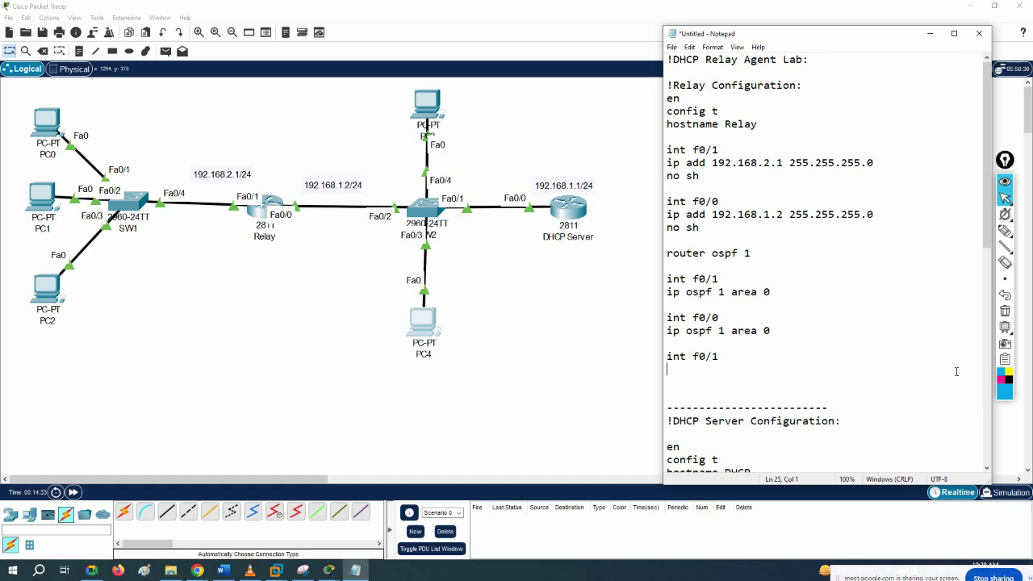
text(ip helper-address 192.168.1.1)
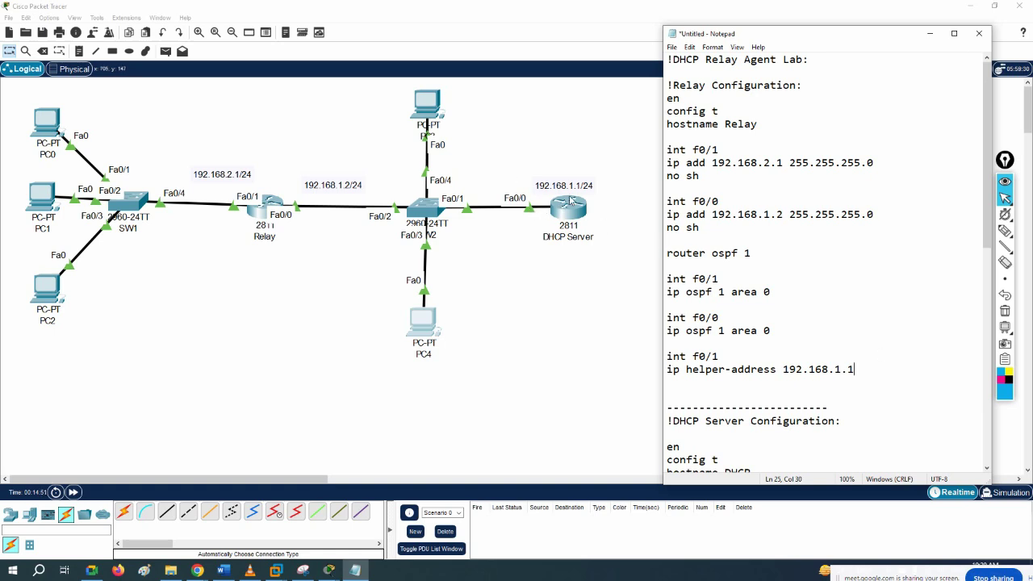
Step: Copy the f0/1 helper-address lines from Notepad, paste them into the Relay router's command line, and close its window
drag(868, 370, 666, 357)
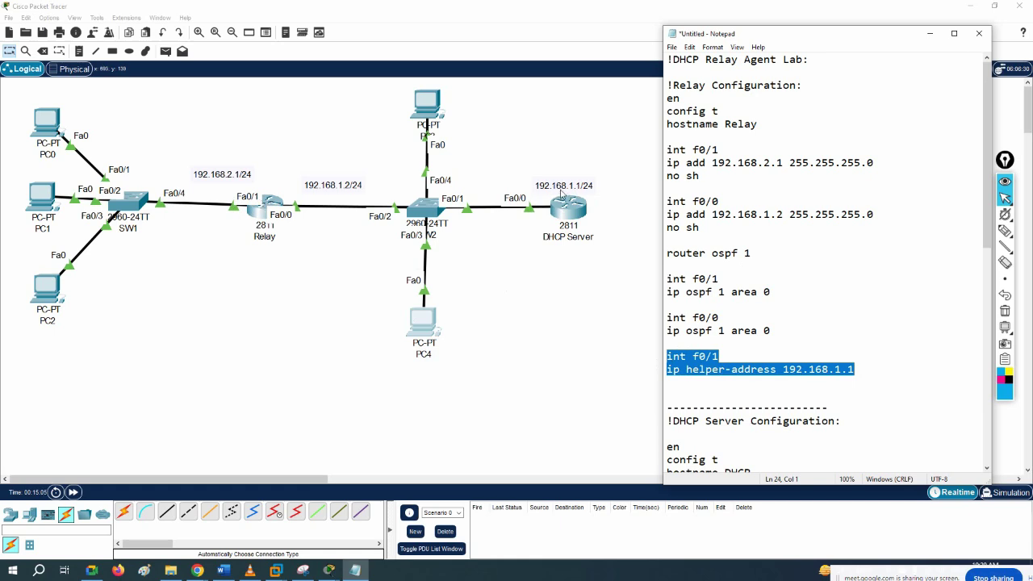
right_click(833, 370)
click(862, 401)
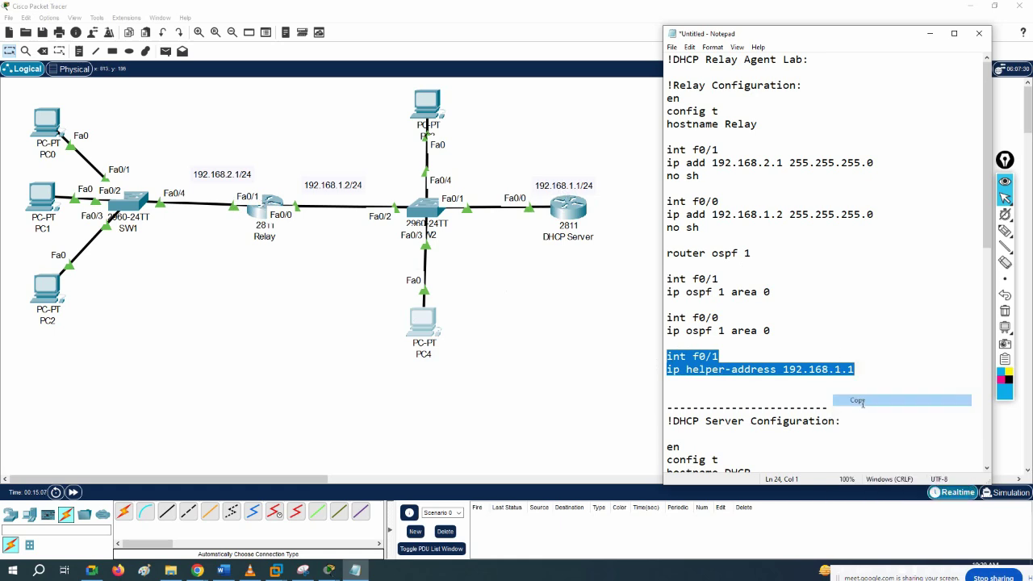
click(257, 215)
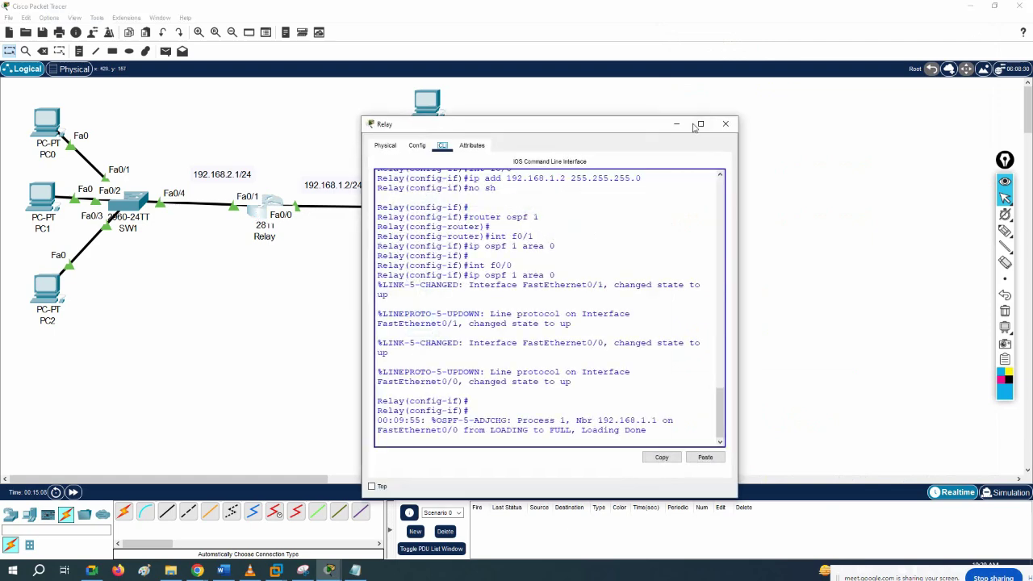
click(699, 123)
key(Return)
key(Return)
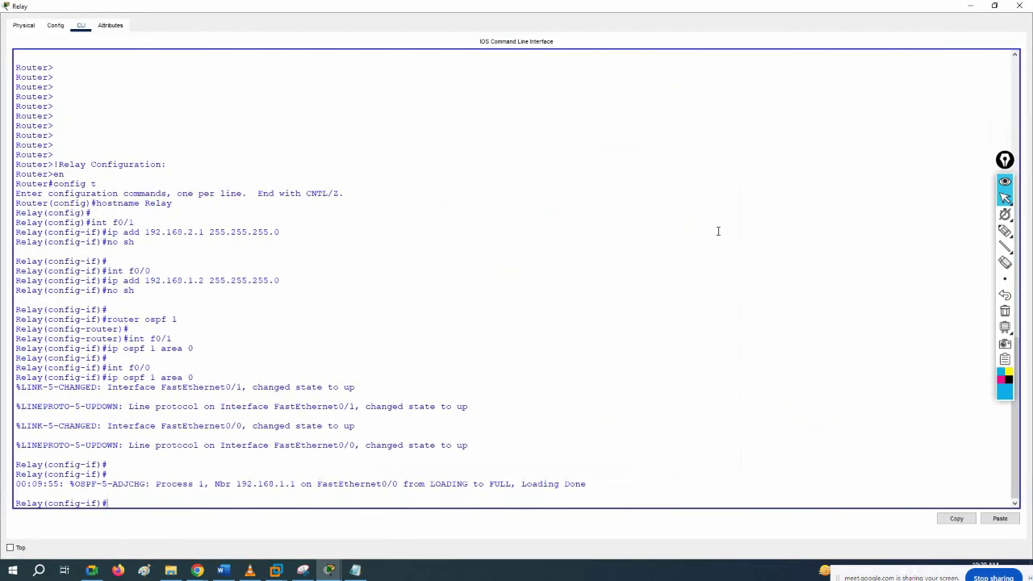
right_click(742, 224)
click(763, 243)
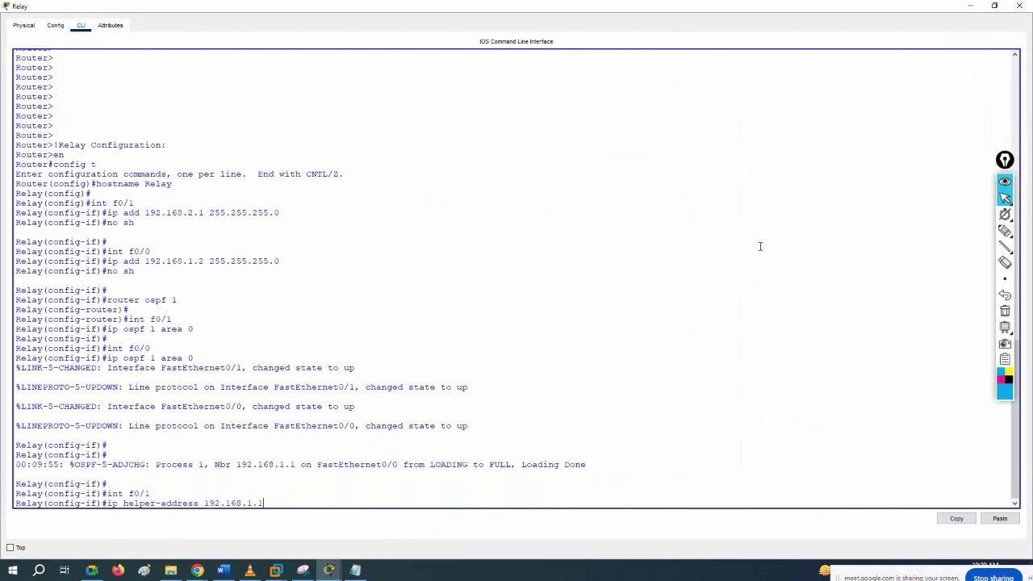
click(1020, 6)
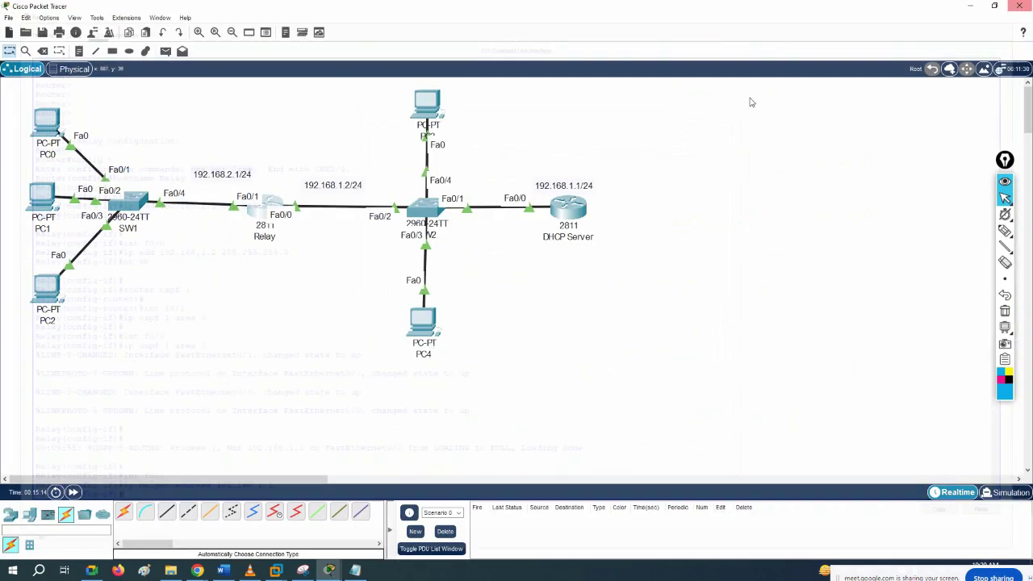
Step: Switch PC0's IP configuration to Static and back to DHCP to request an address again
click(49, 125)
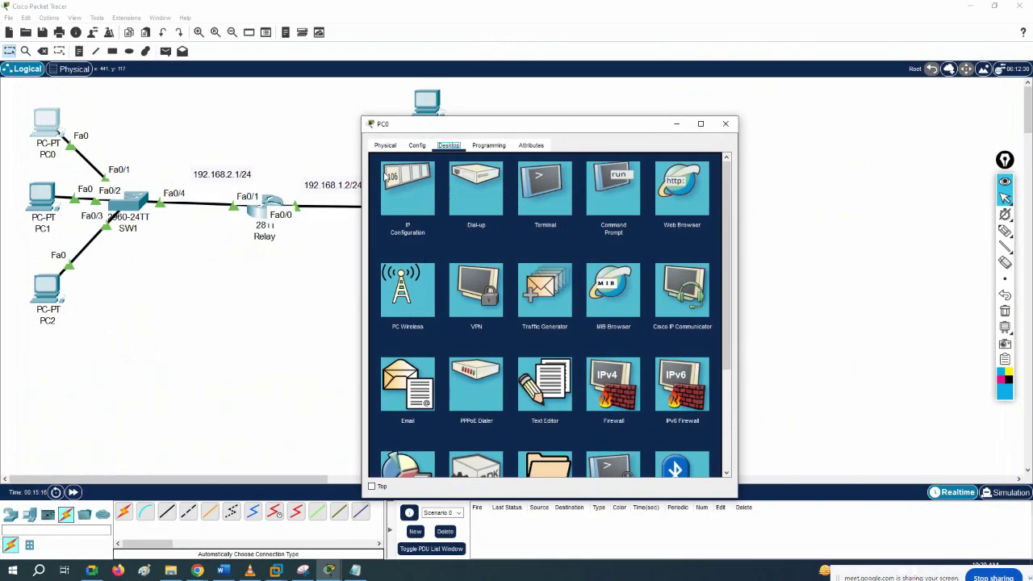
click(399, 186)
click(499, 206)
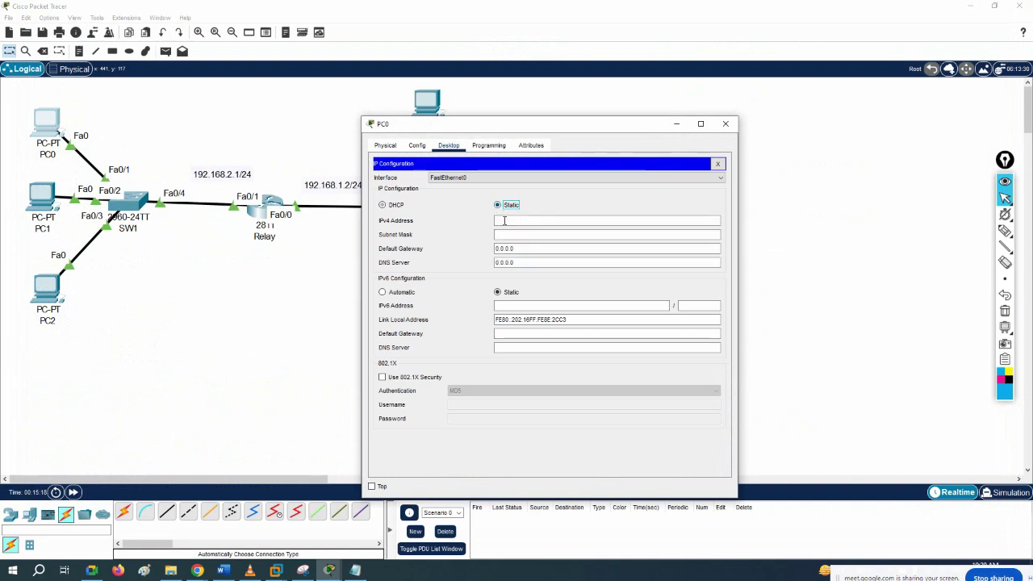
click(395, 207)
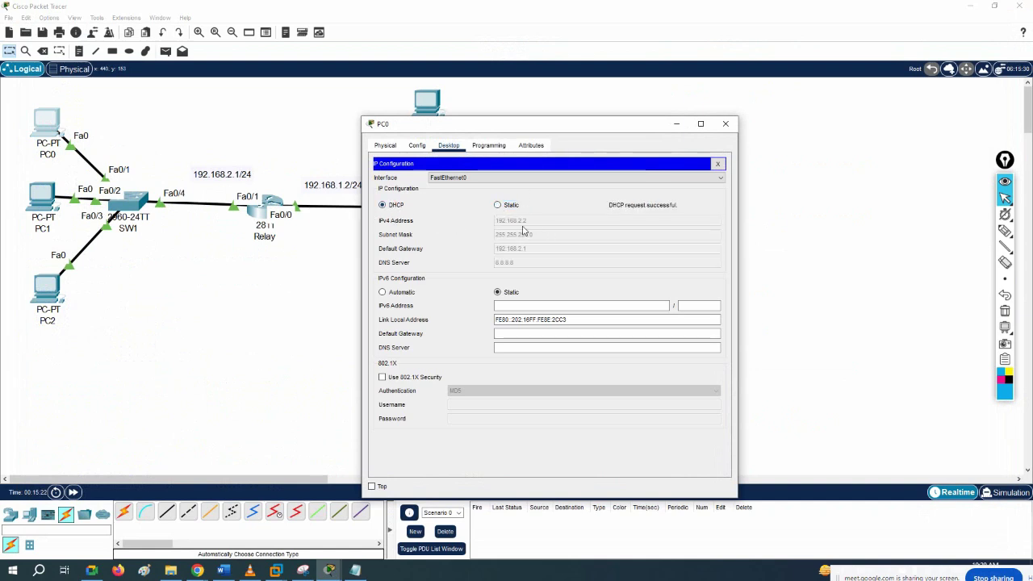
Step: Open PC1's IP configuration and set it to DHCP
click(47, 203)
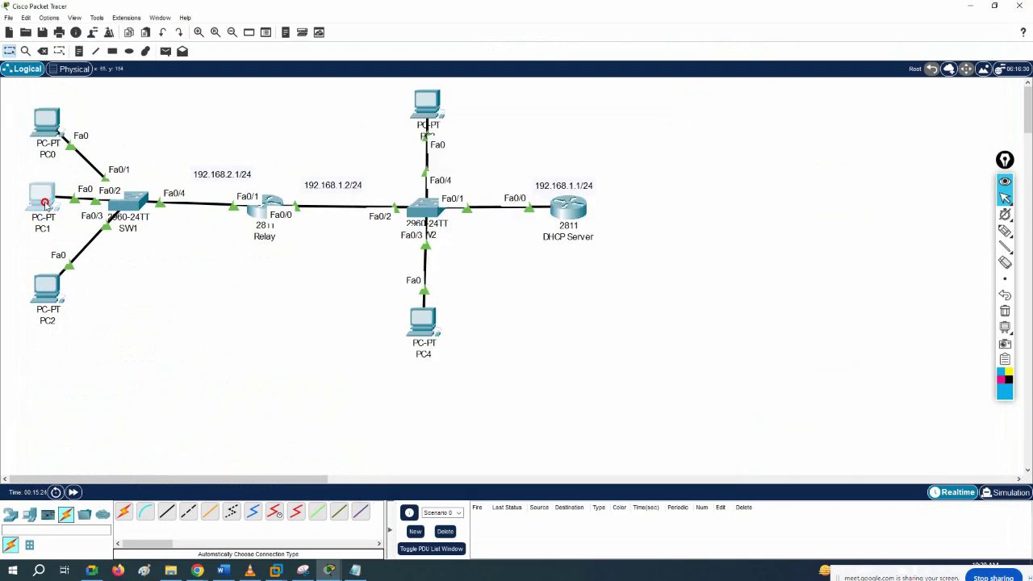
click(449, 145)
click(408, 190)
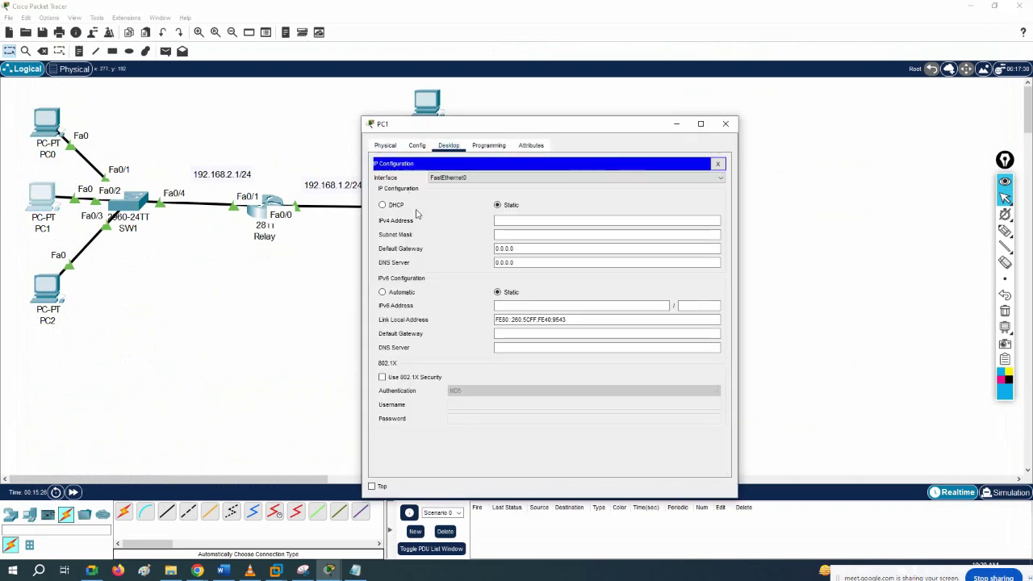
click(391, 207)
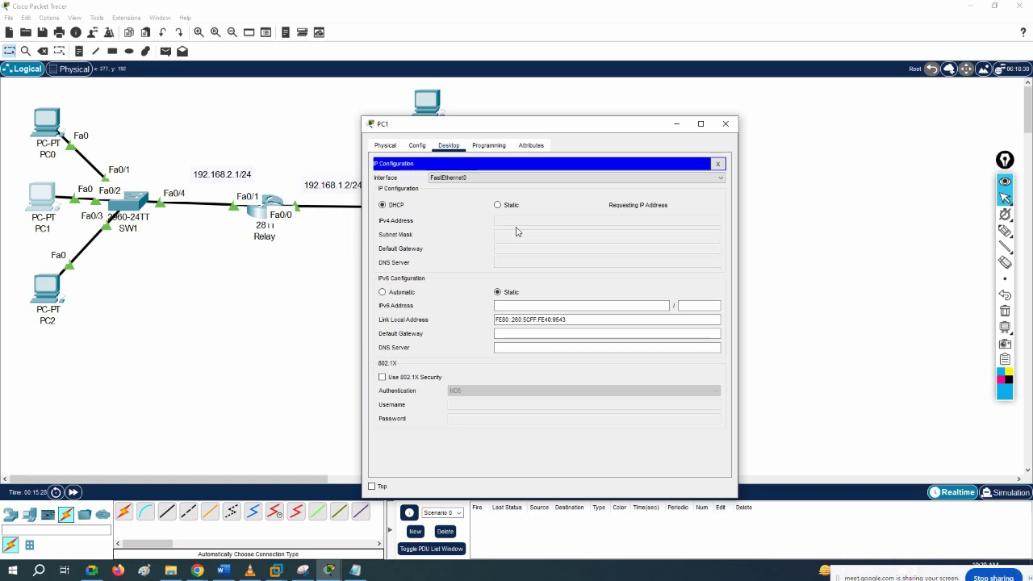
Step: Set PC2's IP configuration to DHCP to request an address, and close its window
click(55, 296)
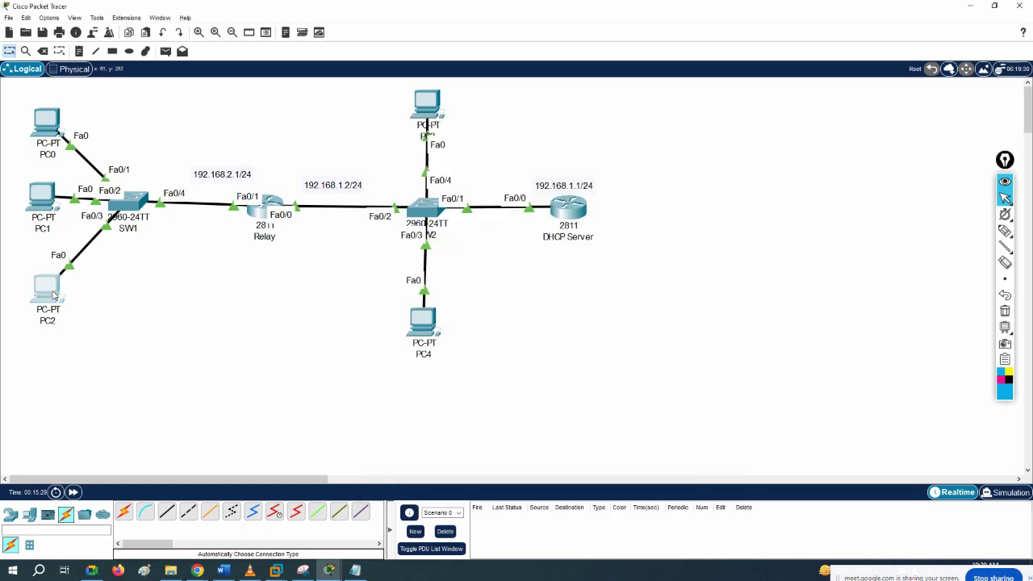
click(449, 145)
click(408, 190)
click(393, 207)
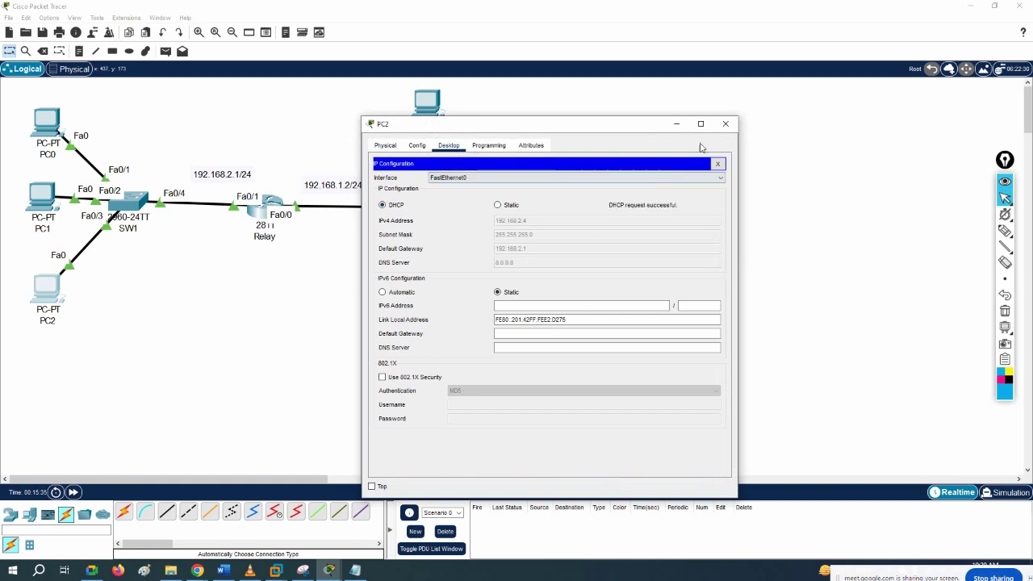
click(725, 123)
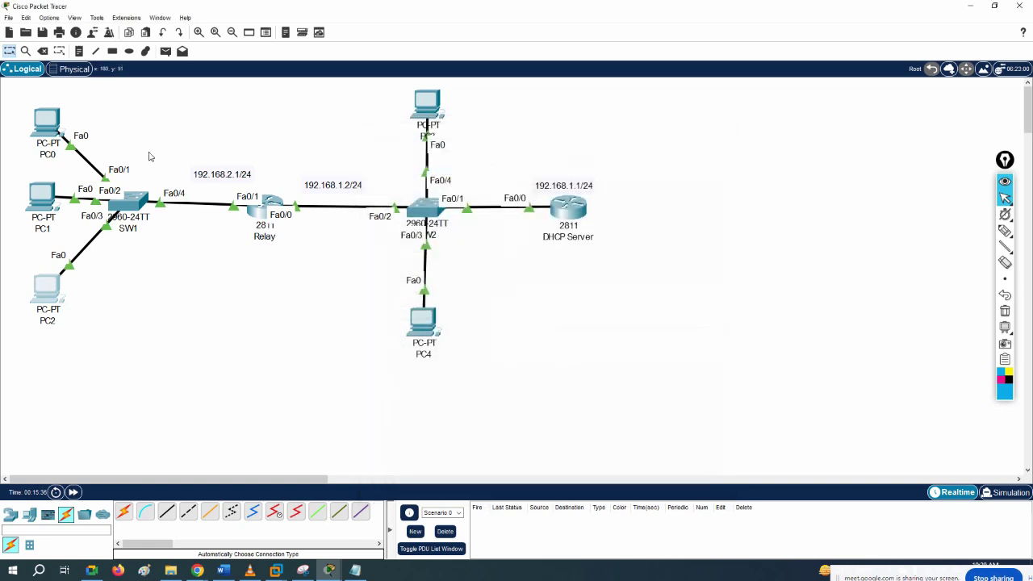
Step: Look up PC3's IP address, ping 192.168.1.3 from PC0's Command Prompt, and close PC0's window
click(40, 128)
click(720, 165)
click(620, 200)
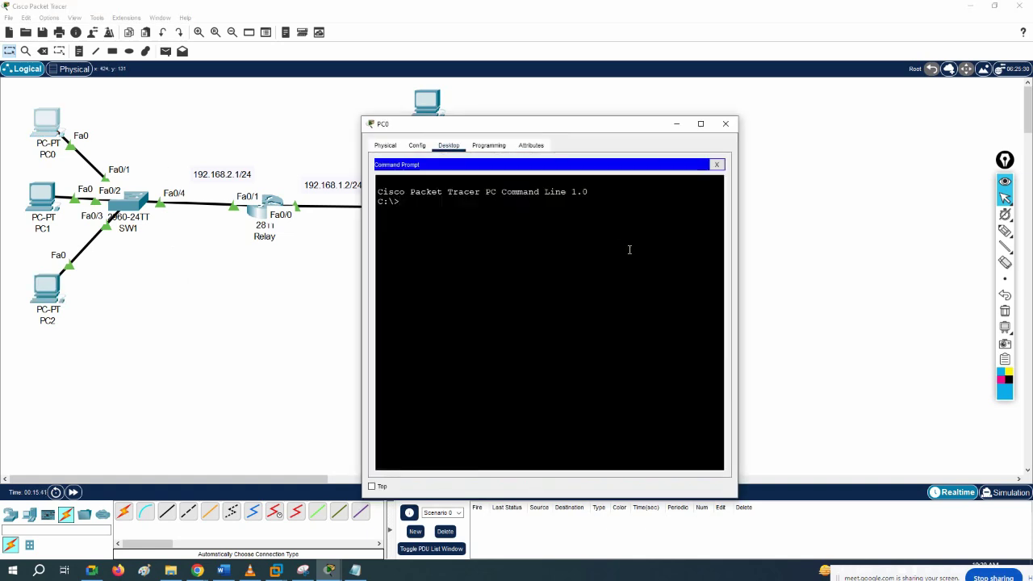
drag(482, 132, 667, 95)
click(434, 111)
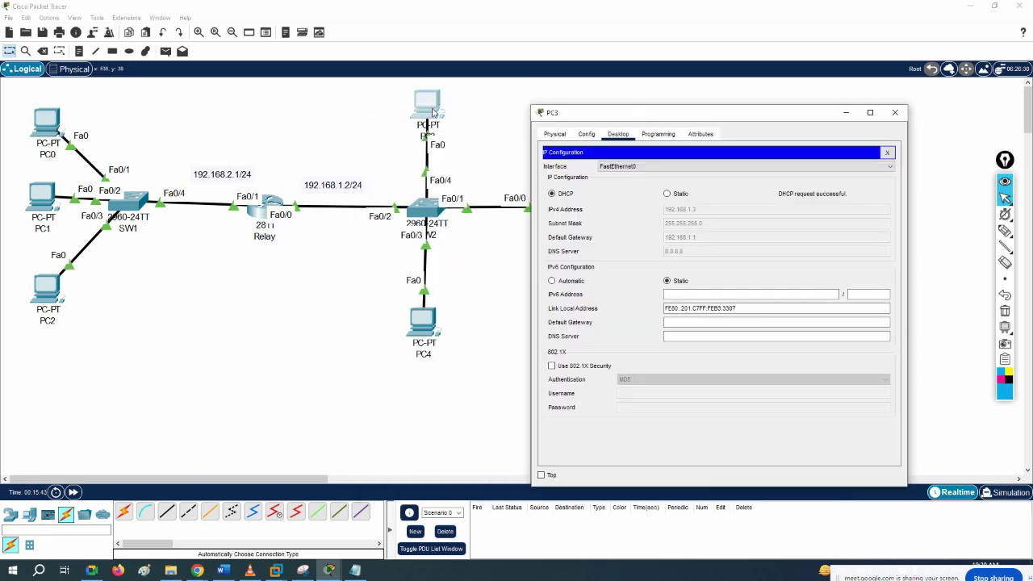
click(41, 128)
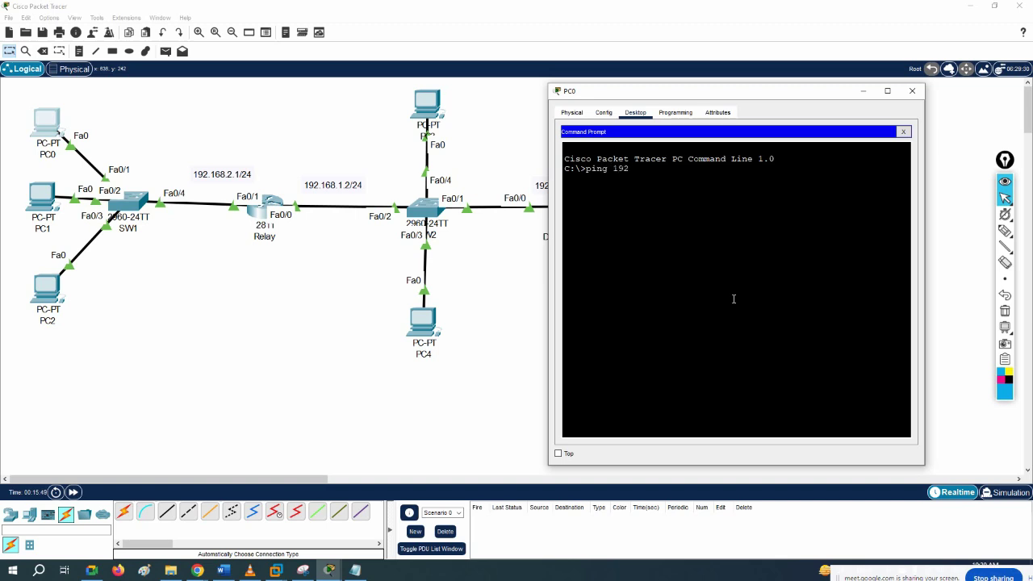
text(.3)
key(Return)
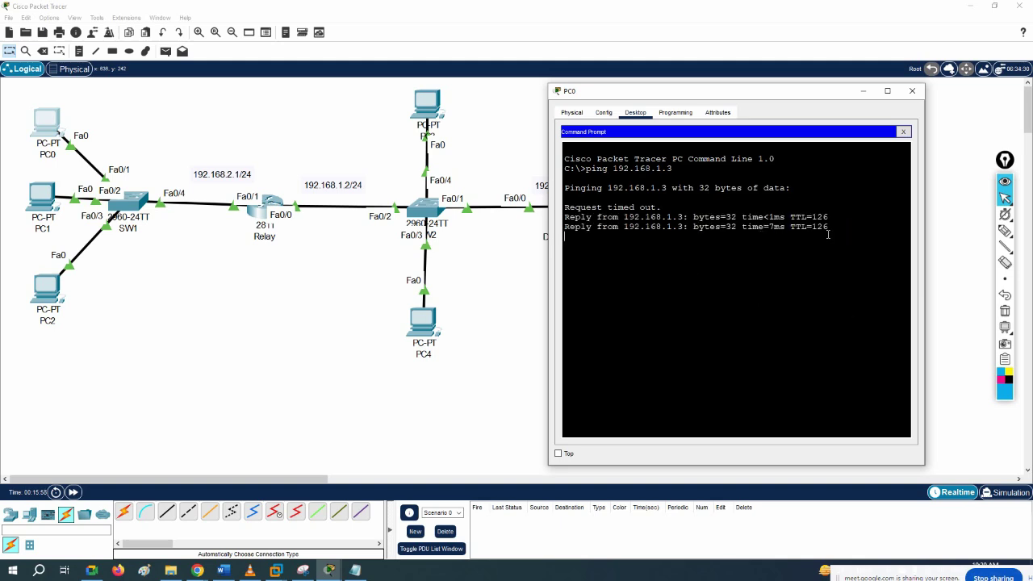
click(913, 90)
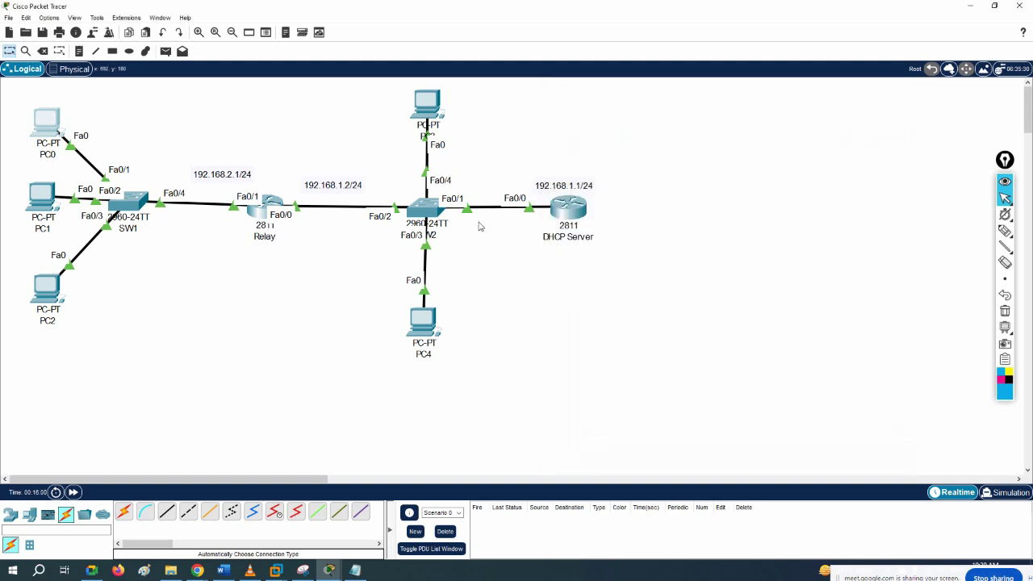
Step: Circle the Relay and DHCP Server routers with the pen, trace the paths between PC0 and the server, and clear the markings
click(1005, 231)
mouse_move(288, 167)
mouse_down()
mouse_move(214, 229)
mouse_move(274, 259)
mouse_move(292, 172)
mouse_up()
drag(28, 148, 88, 146)
mouse_move(586, 155)
mouse_down()
mouse_move(491, 182)
mouse_move(557, 276)
mouse_move(519, 139)
mouse_up()
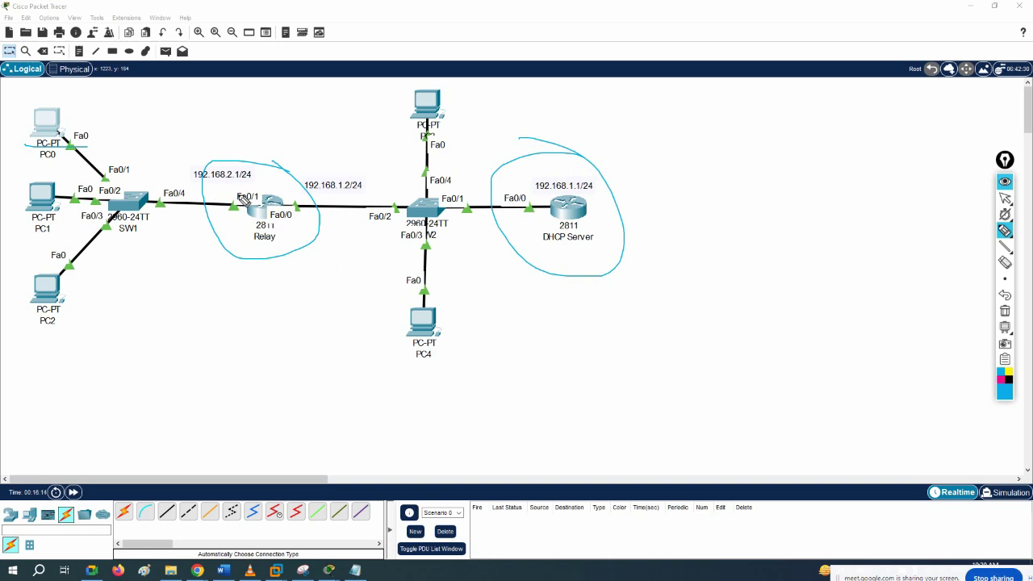
mouse_move(287, 190)
mouse_down()
mouse_move(229, 192)
mouse_move(223, 231)
mouse_move(316, 239)
mouse_move(302, 194)
mouse_move(272, 184)
mouse_up()
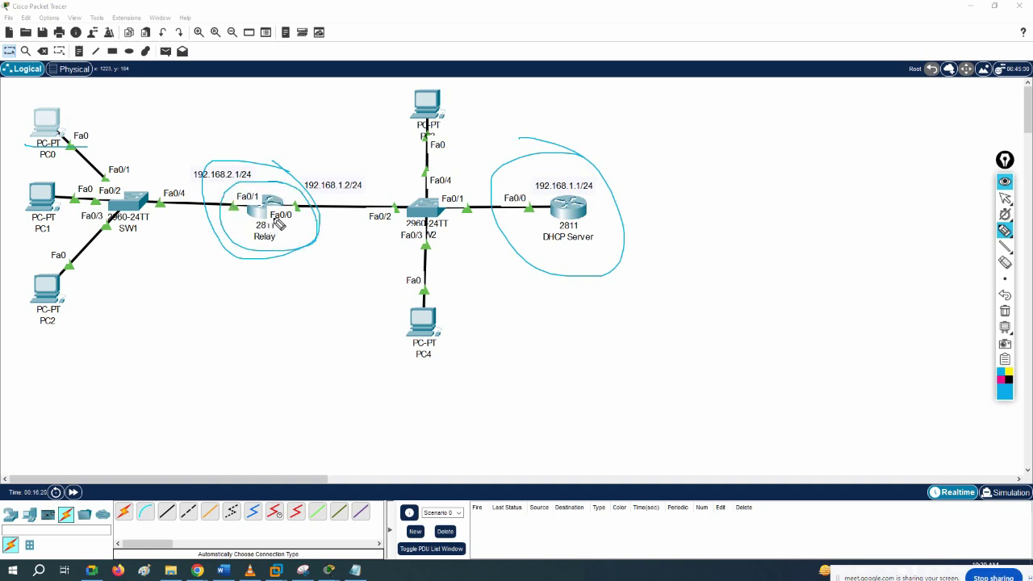
mouse_move(586, 193)
mouse_down()
mouse_move(537, 173)
mouse_move(531, 188)
mouse_move(588, 206)
mouse_move(601, 191)
mouse_move(559, 172)
mouse_move(541, 186)
mouse_move(484, 188)
mouse_move(276, 166)
mouse_move(258, 202)
mouse_up()
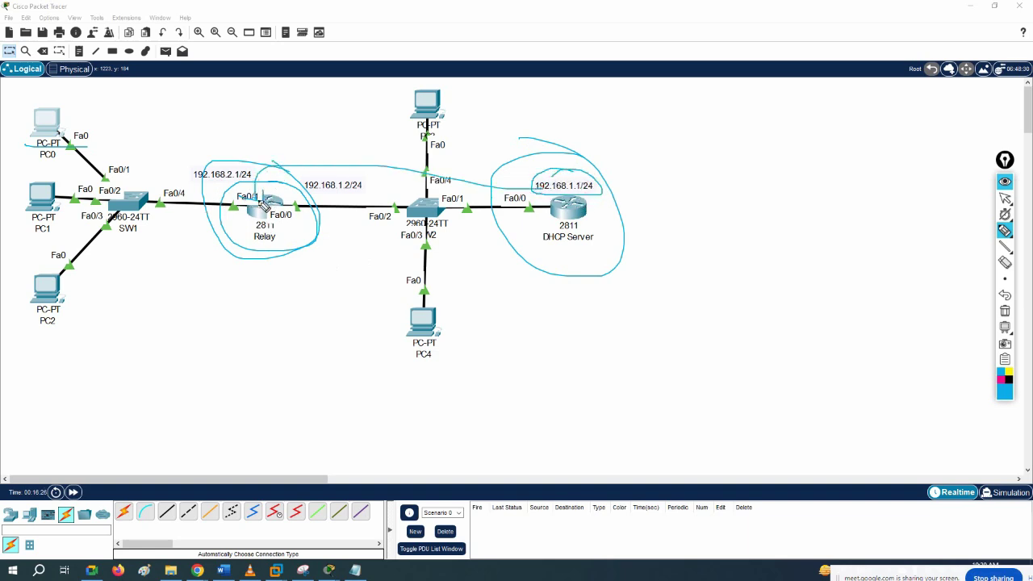
drag(80, 153, 252, 193)
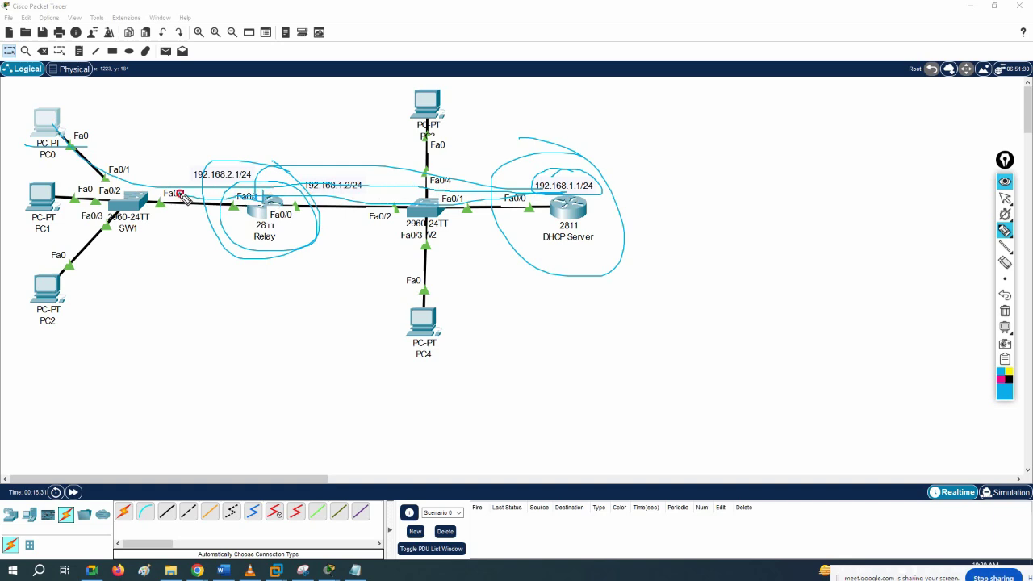
mouse_move(71, 168)
mouse_down()
mouse_move(240, 196)
mouse_move(160, 192)
mouse_move(134, 185)
mouse_move(264, 195)
mouse_move(267, 207)
mouse_move(119, 186)
mouse_move(46, 125)
mouse_up()
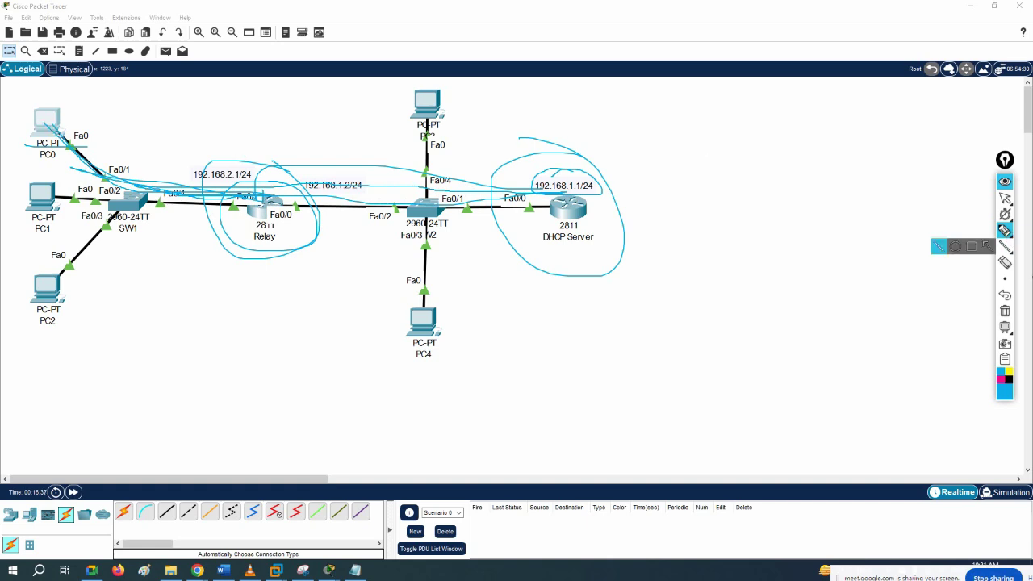
click(1006, 311)
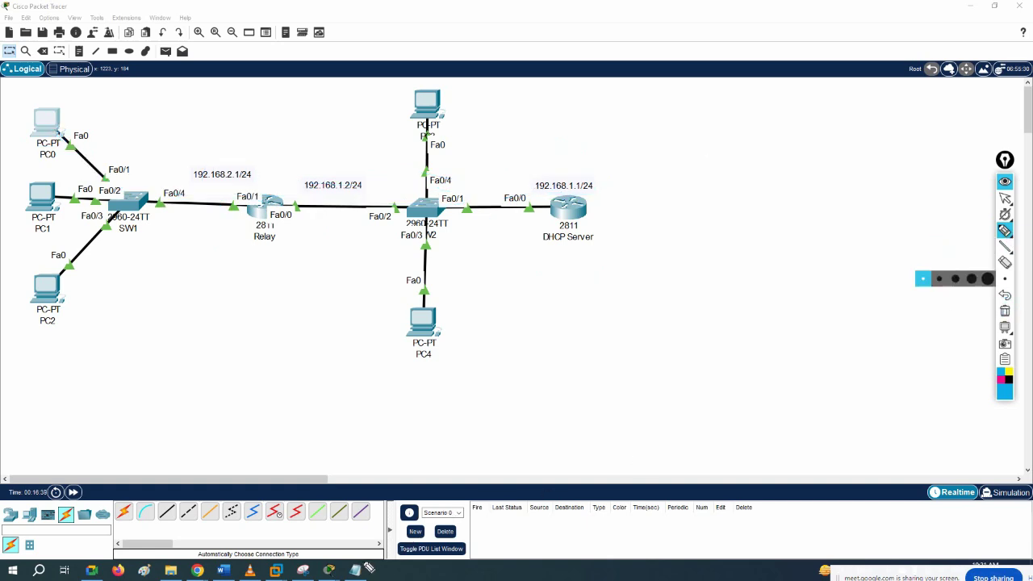
click(999, 200)
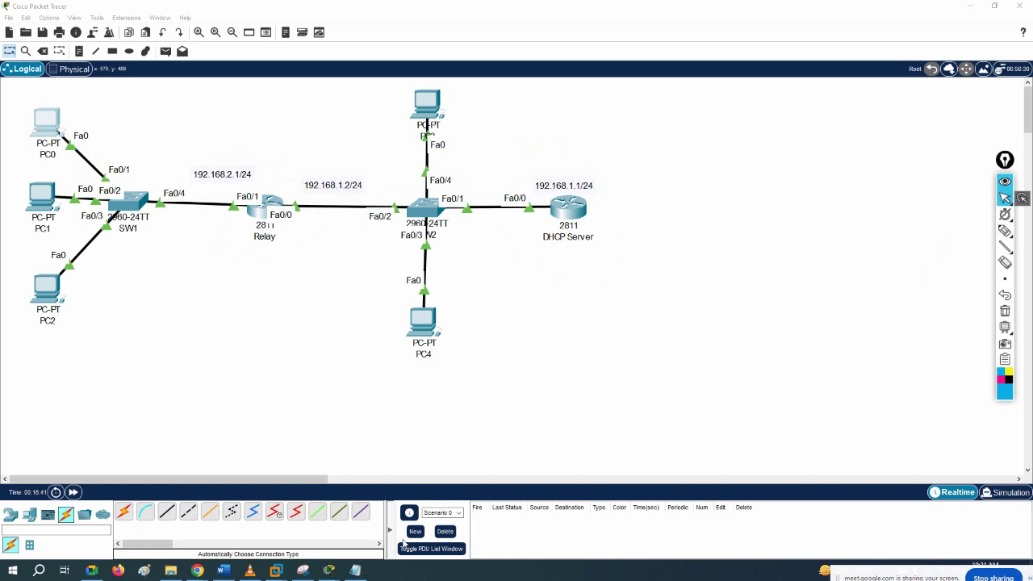
Step: Select the DHCP Server router and its address label in the topology, and highlight the server's excluded-address command in the Notepad notes
click(355, 570)
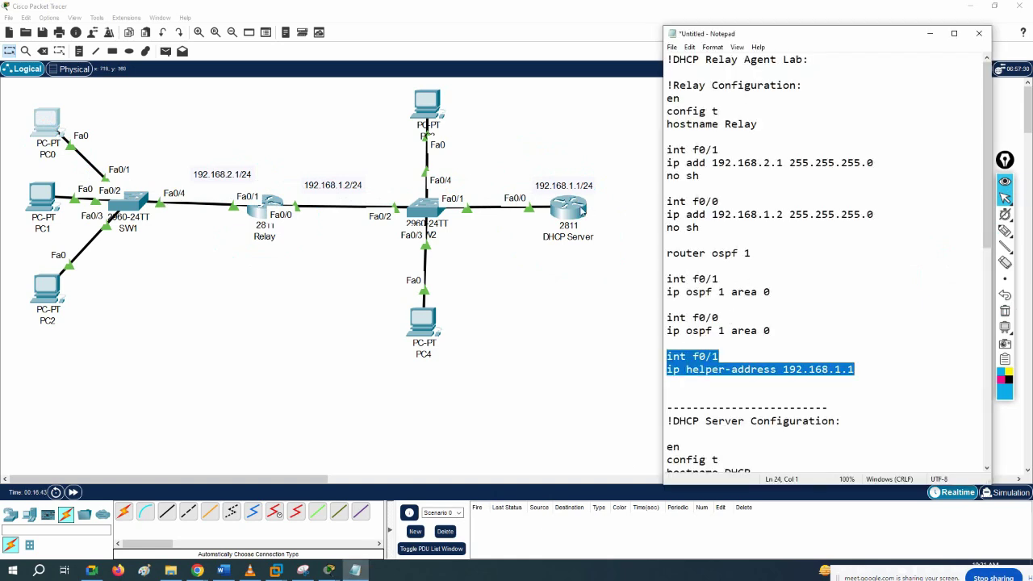
drag(514, 155, 610, 286)
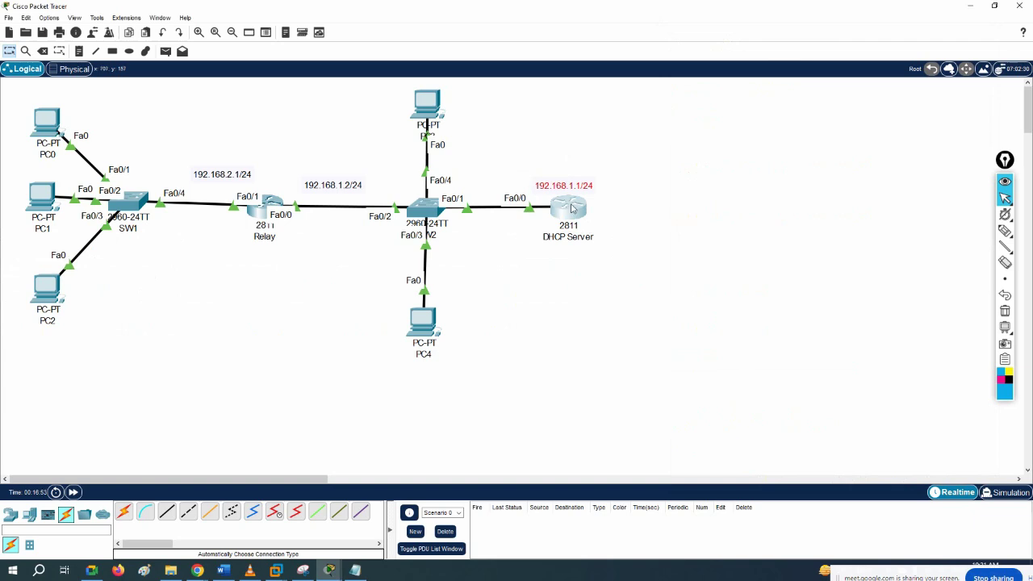
click(355, 571)
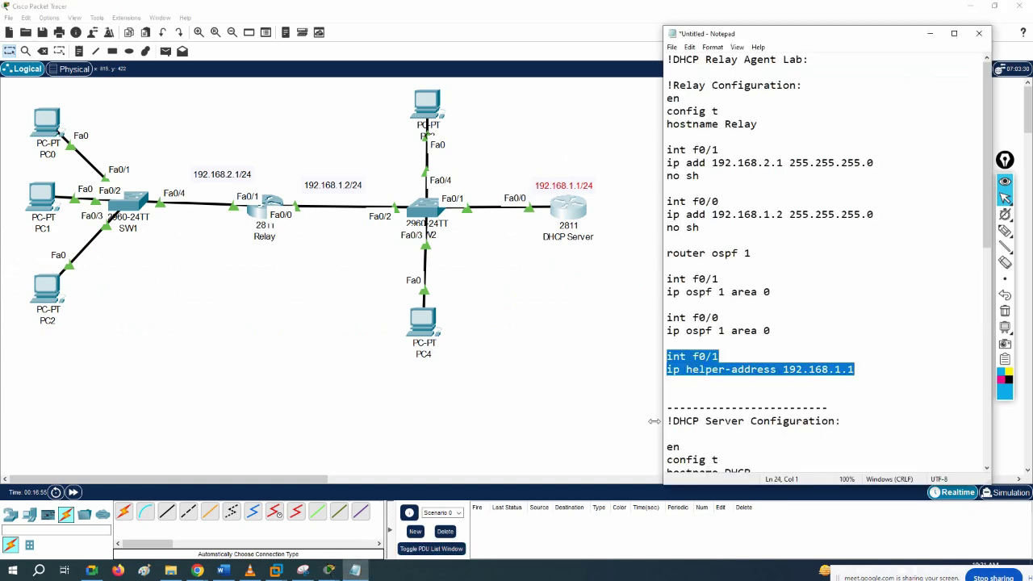
scroll(731, 340, down, 9)
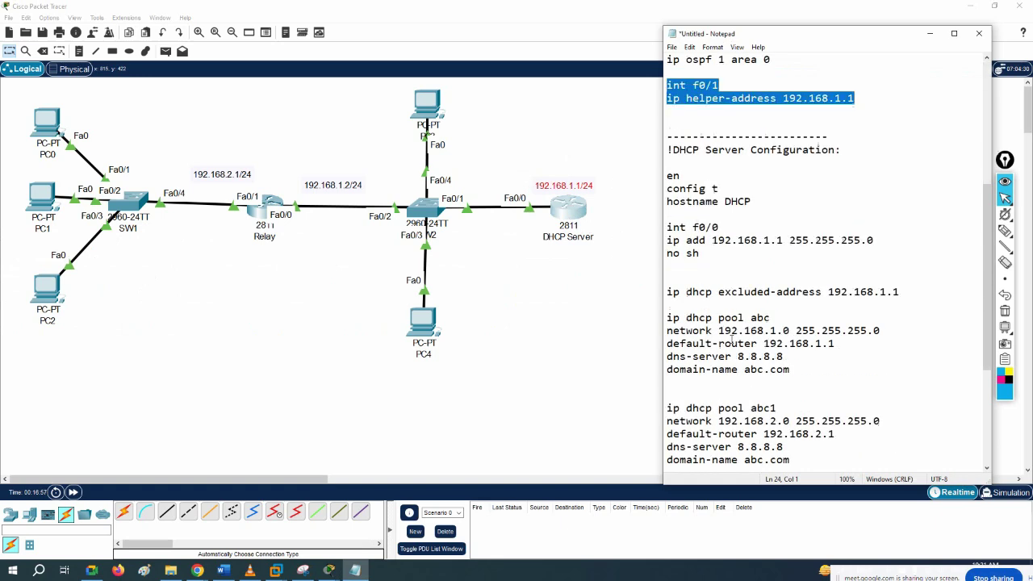
drag(665, 215, 901, 215)
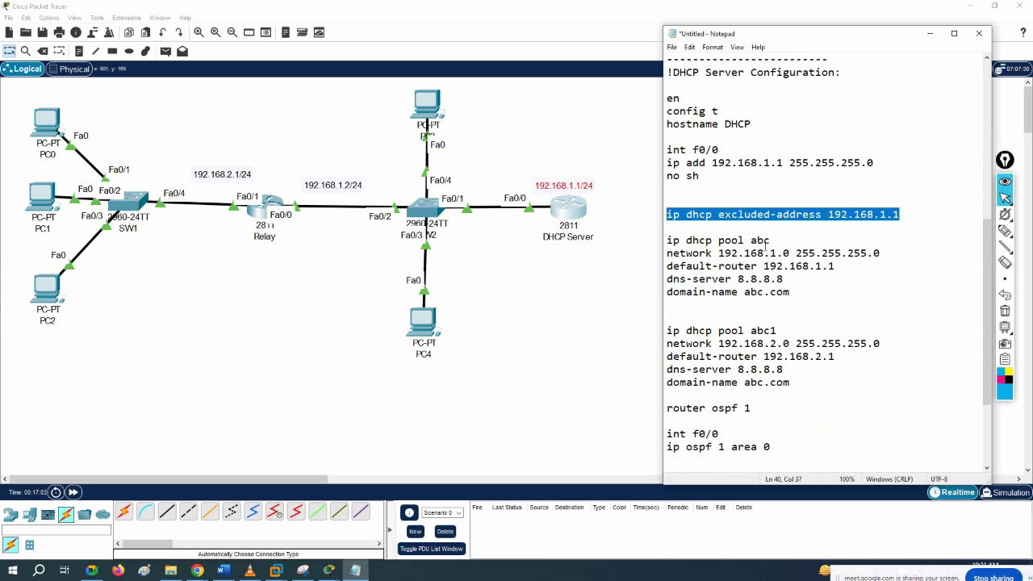
Step: Review DHCP pool abc in the server notes, highlighting its pool, network, default-router, dns-server and domain-name lines one by one
drag(667, 240, 749, 240)
drag(668, 254, 923, 254)
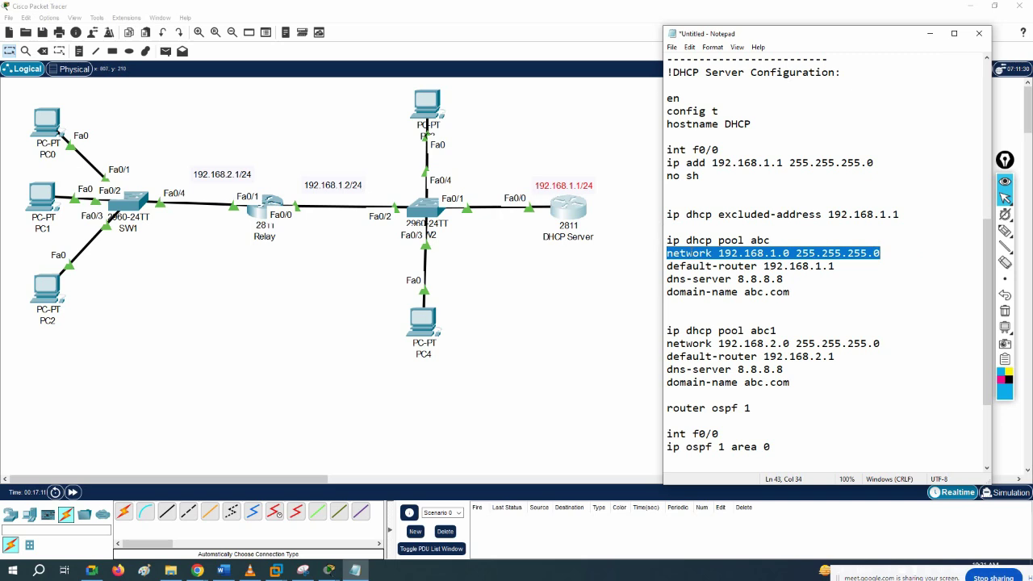
drag(834, 266, 630, 262)
drag(784, 280, 662, 279)
drag(813, 294, 661, 289)
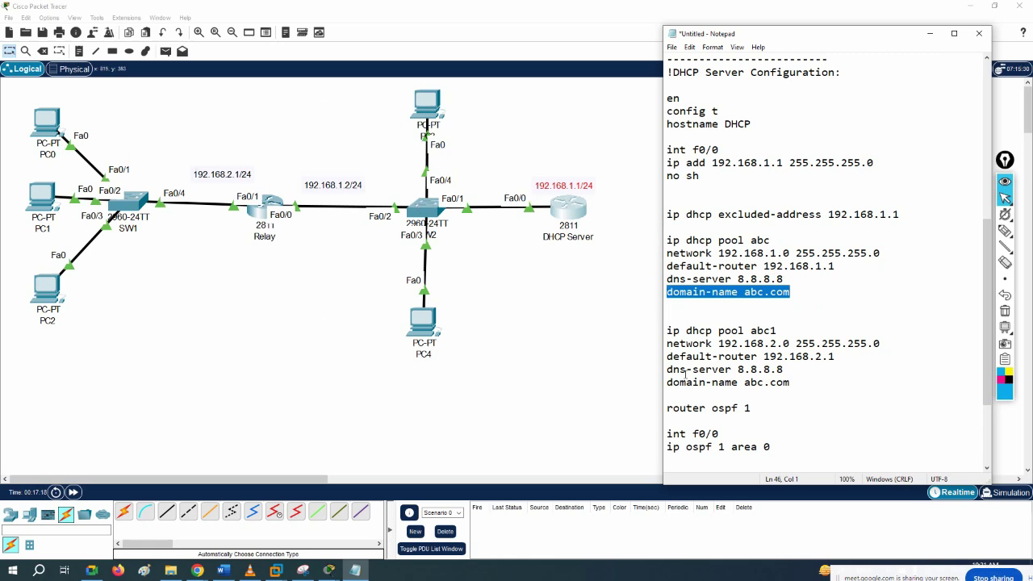
Step: Review DHCP pool abc1 by highlighting its name, network, DNS and domain lines, and look over the server's OSPF commands below it
drag(668, 328, 752, 331)
click(792, 326)
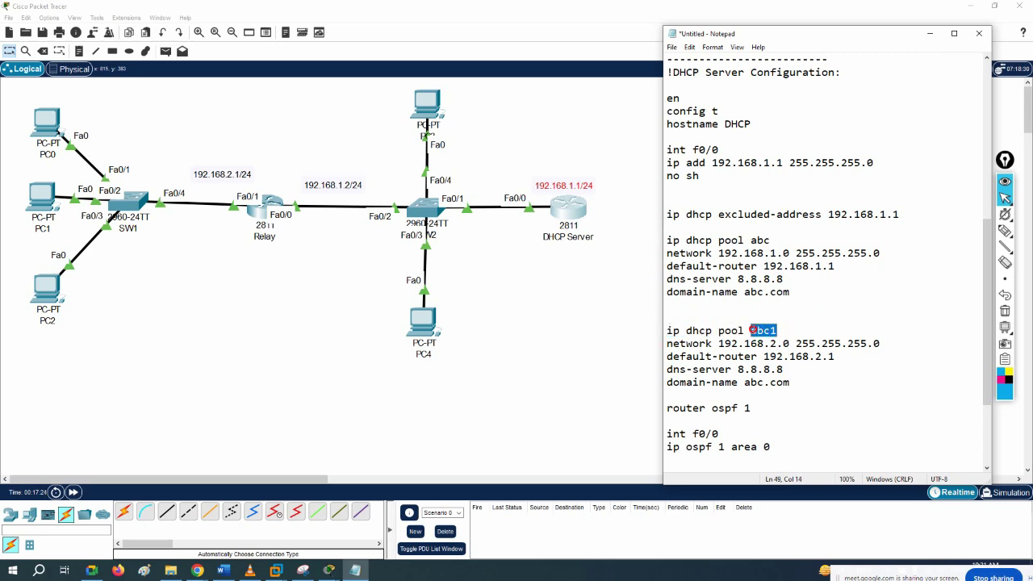
drag(668, 347, 940, 345)
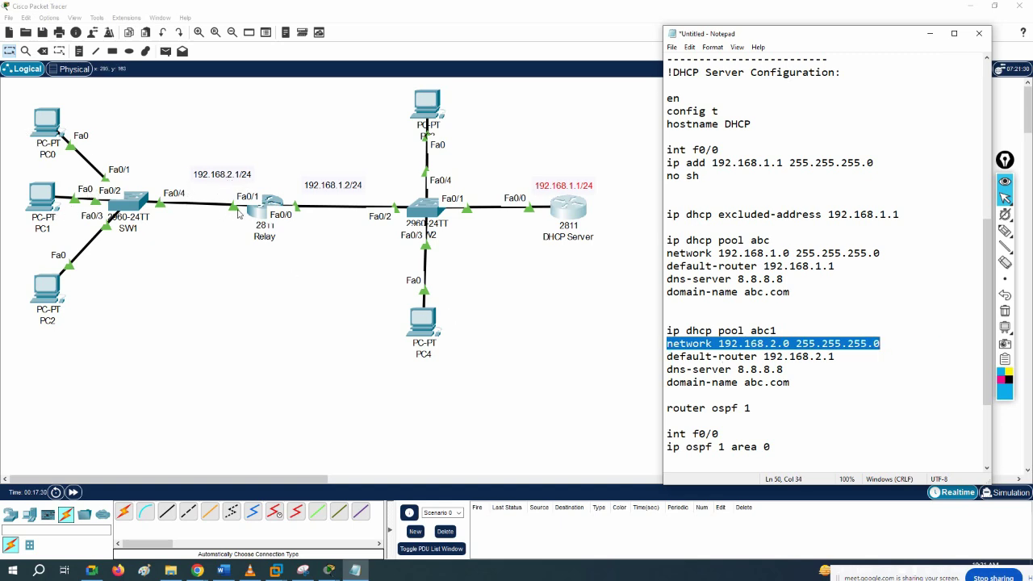
drag(670, 370, 794, 384)
scroll(775, 416, down, 2)
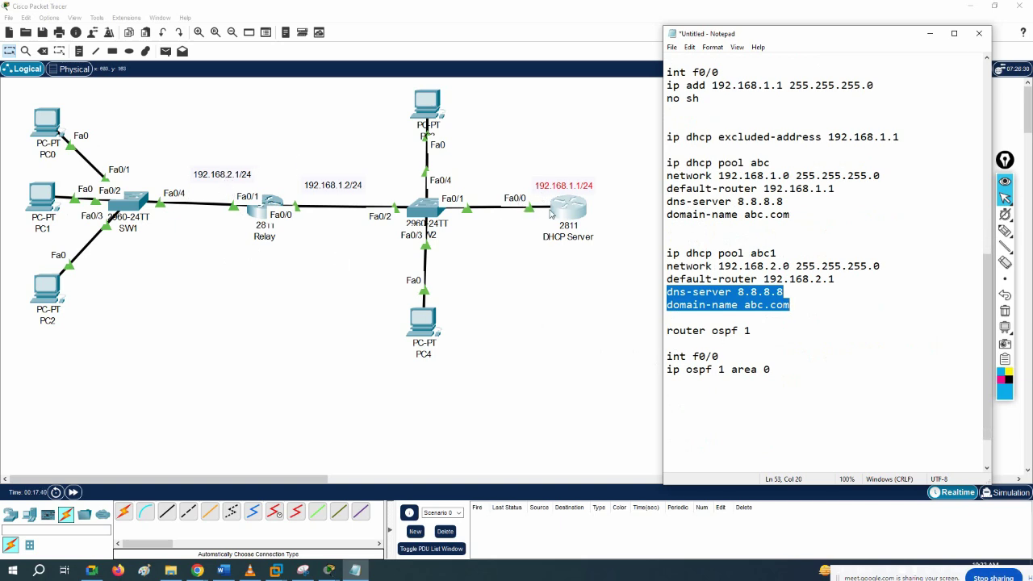
click(773, 338)
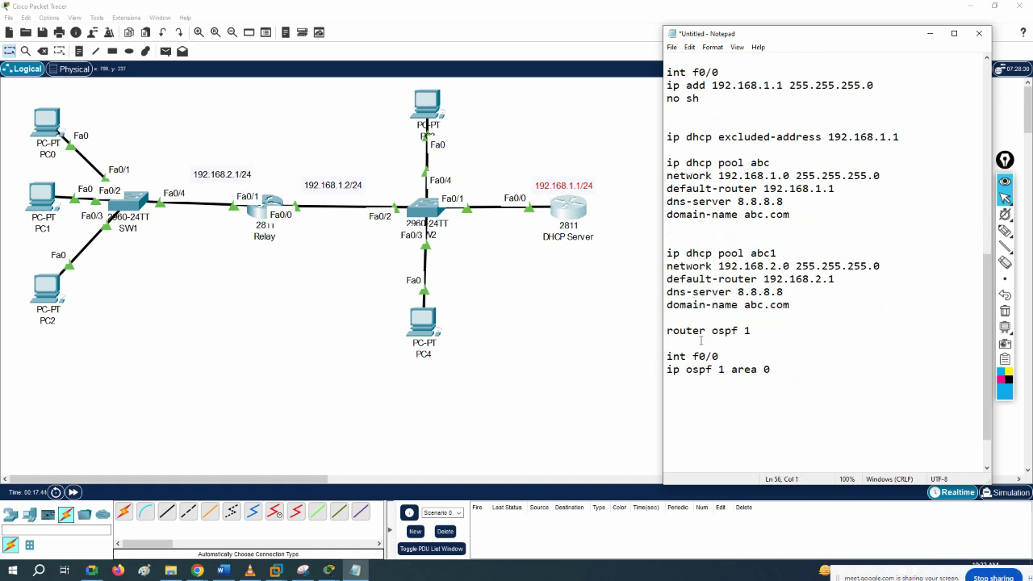
scroll(708, 333, up, 11)
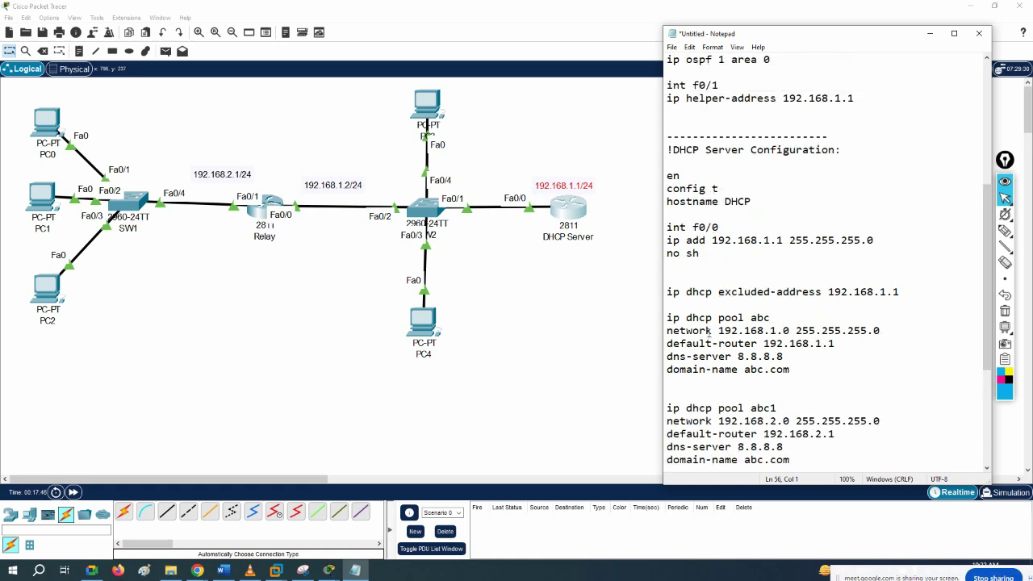